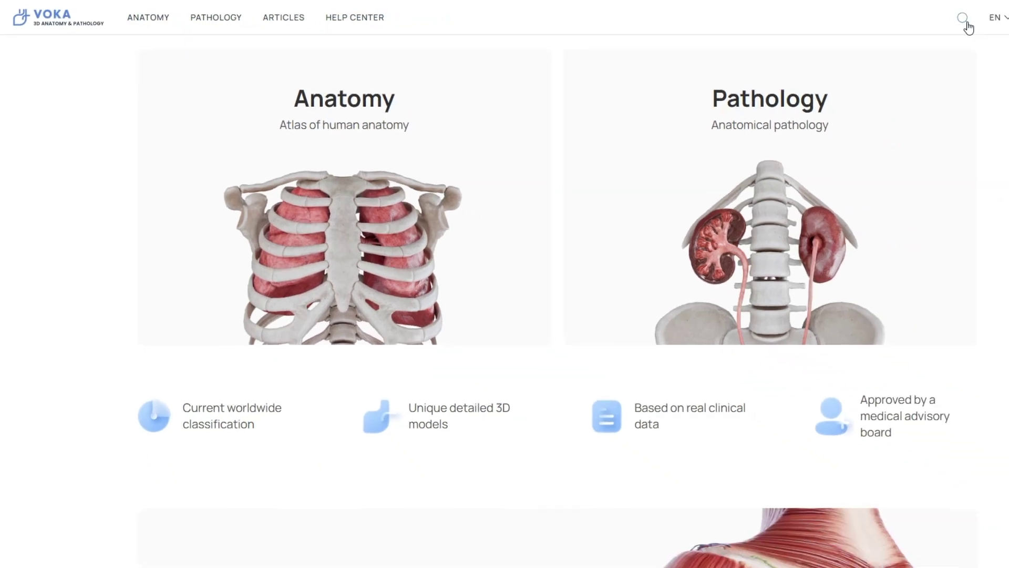
Step: Look at the search overlay and EN language menu, then open the Log in form
{"action": "left_click", "coordinate": [964, 20]}
{"action": "left_click", "coordinate": [1004, 19]}
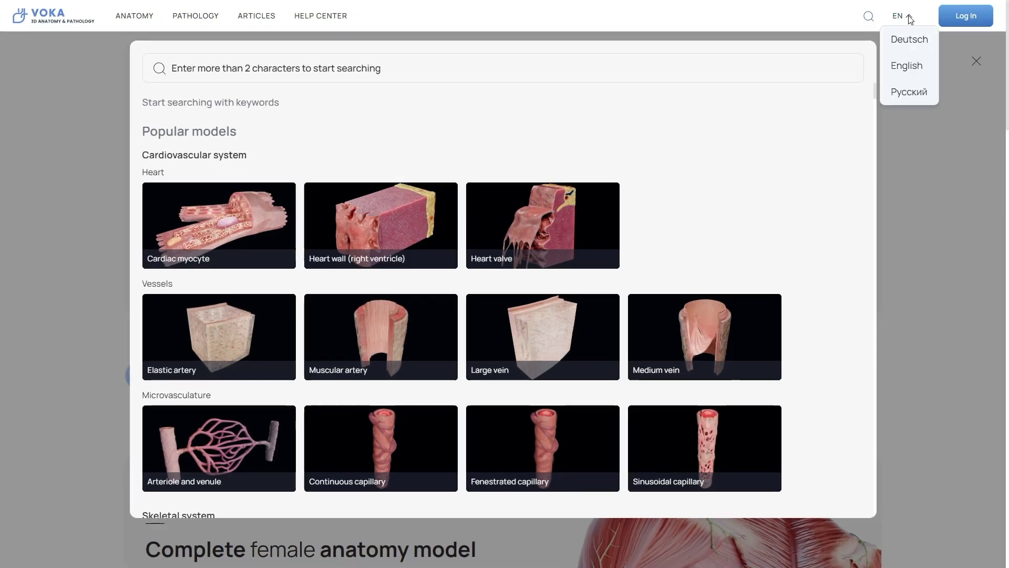
{"action": "left_click", "coordinate": [947, 17]}
Step: Sign in with the account e-mail and view the saved My collection page
{"action": "left_click", "coordinate": [520, 314]}
{"action": "left_click", "coordinate": [525, 333]}
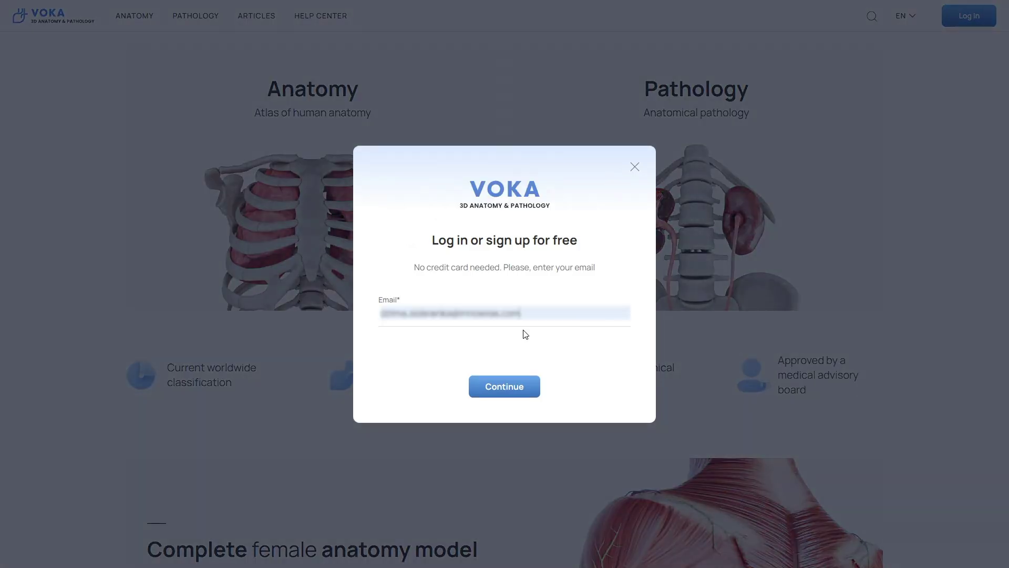
{"action": "left_click", "coordinate": [526, 387]}
{"action": "left_click", "coordinate": [522, 382]}
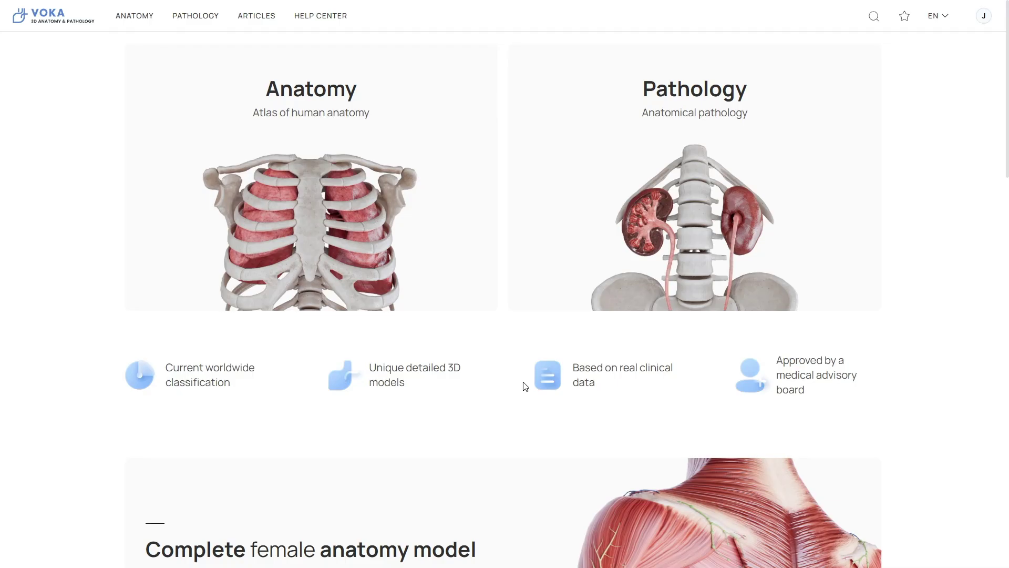
{"action": "left_click", "coordinate": [905, 17]}
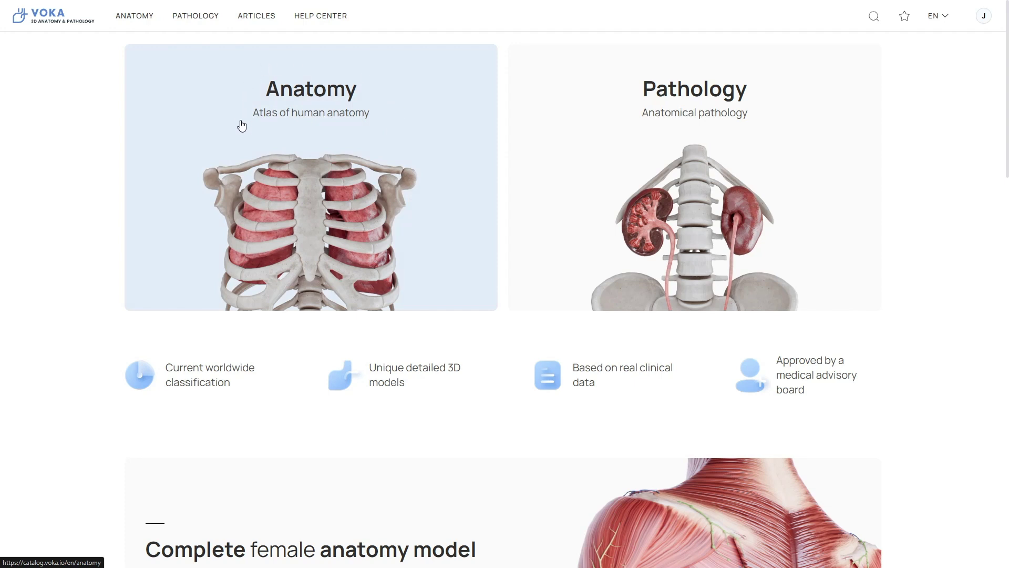
Step: Open Anatomy, preview the Regional, Systemic and Microanatomy cards, and enter Regional anatomy
{"action": "left_click", "coordinate": [242, 126]}
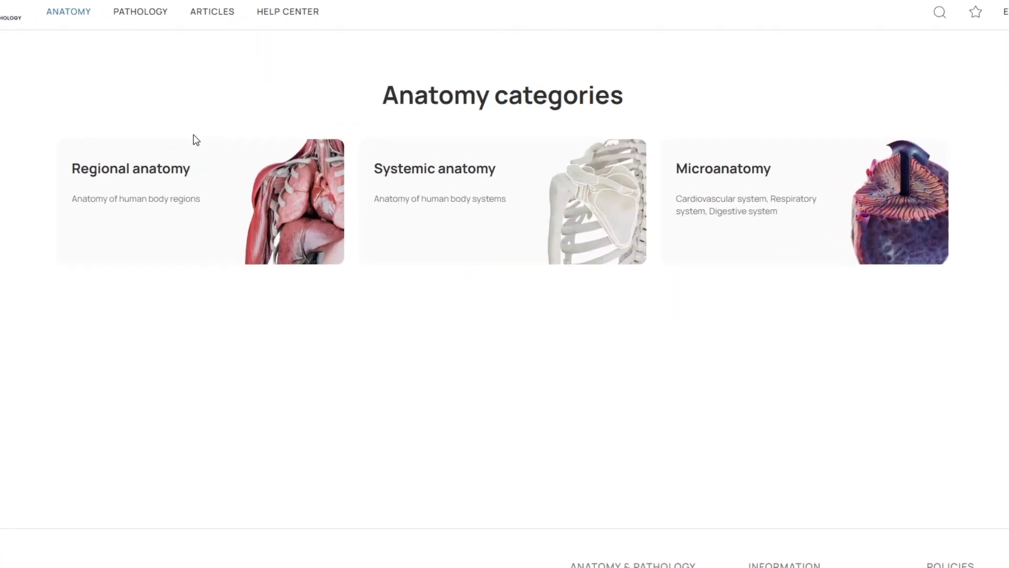
{"action": "mouse_move", "coordinate": [210, 159]}
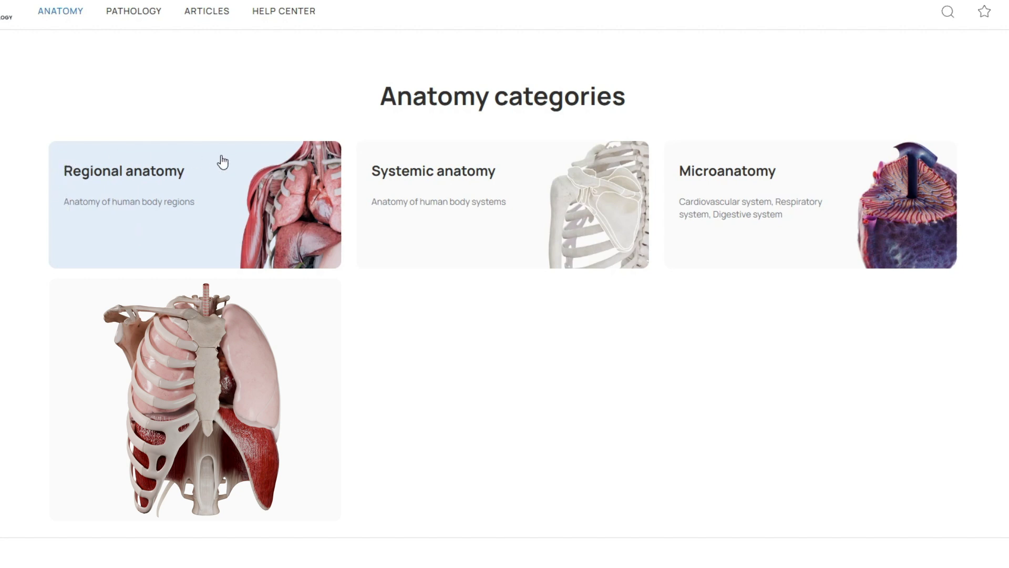
{"action": "mouse_move", "coordinate": [388, 162]}
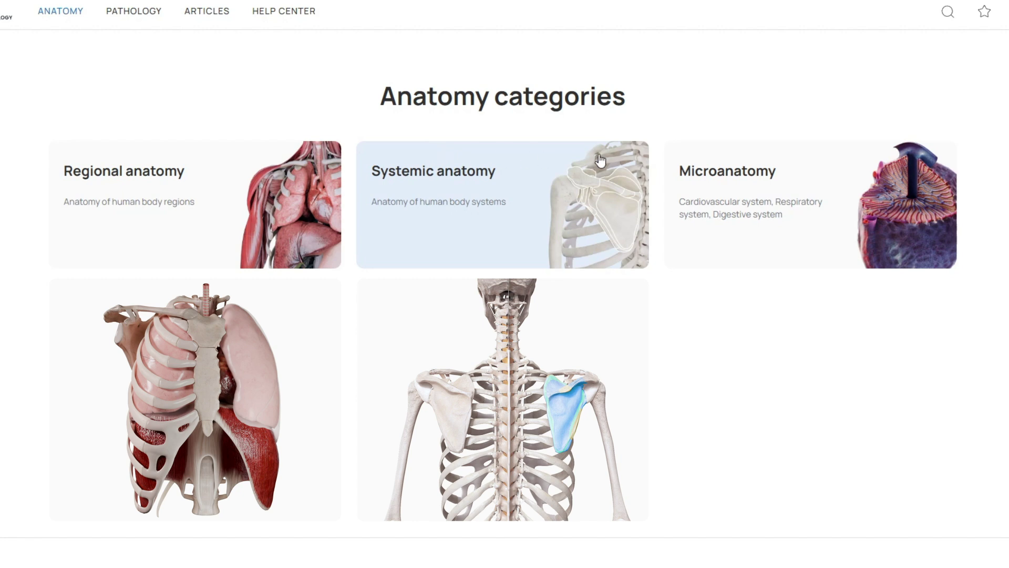
{"action": "mouse_move", "coordinate": [755, 156]}
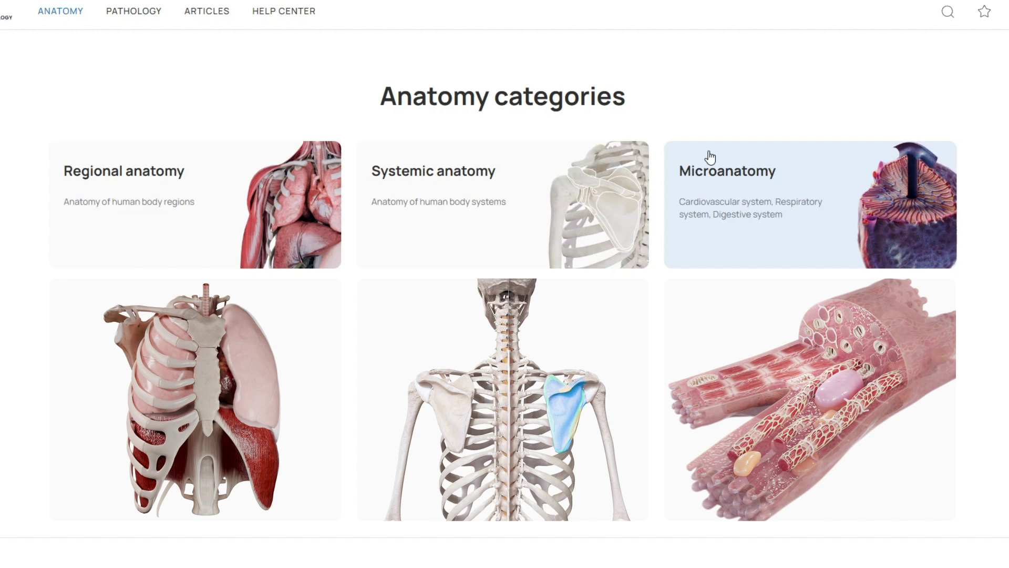
{"action": "left_click", "coordinate": [119, 211]}
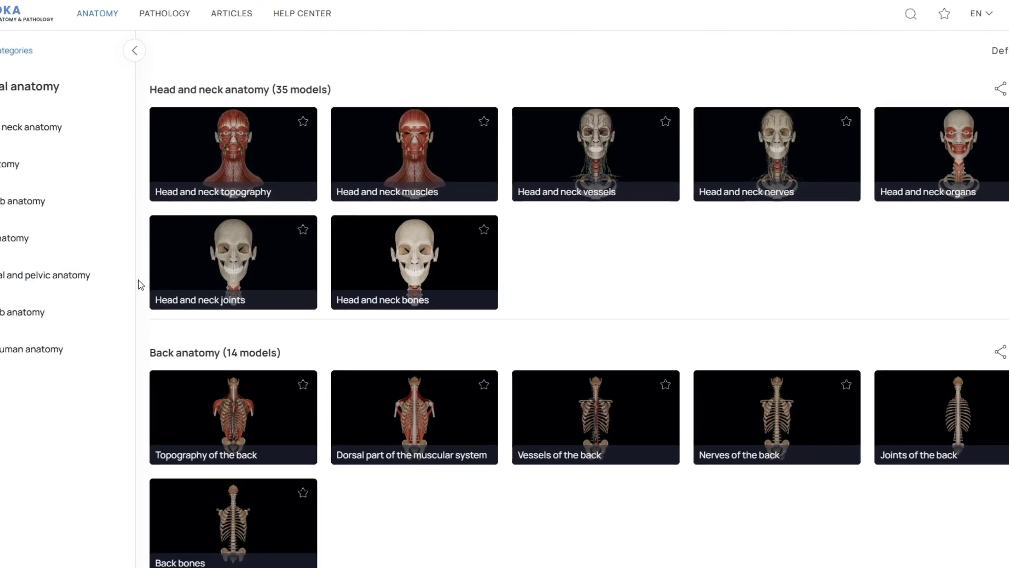
Step: Add Back anatomy, Vessels of the back and Head and neck bones to My collection
{"action": "left_click", "coordinate": [63, 199]}
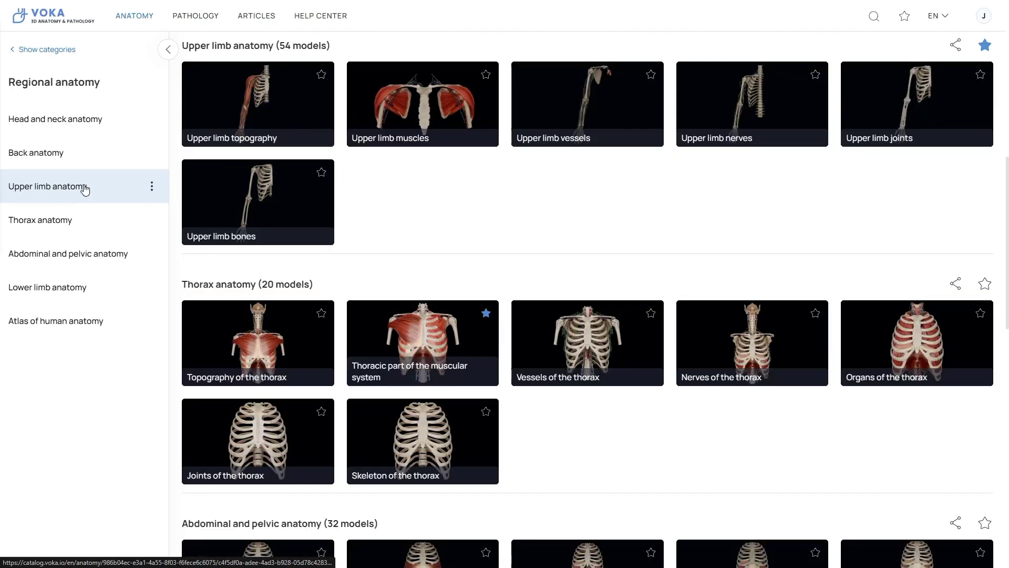
{"action": "left_click", "coordinate": [86, 266]}
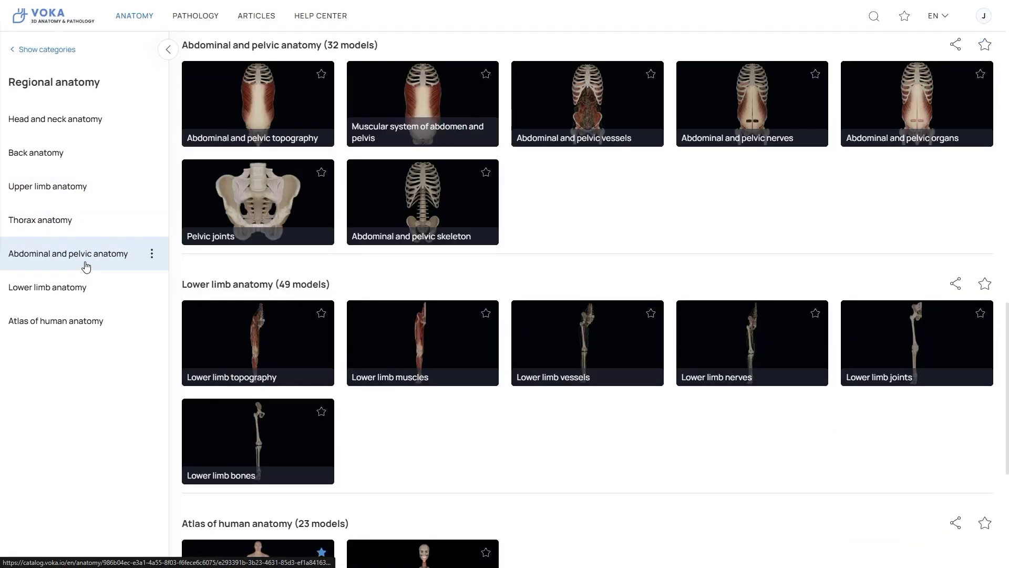
{"action": "left_click", "coordinate": [102, 129]}
{"action": "left_click", "coordinate": [152, 122]}
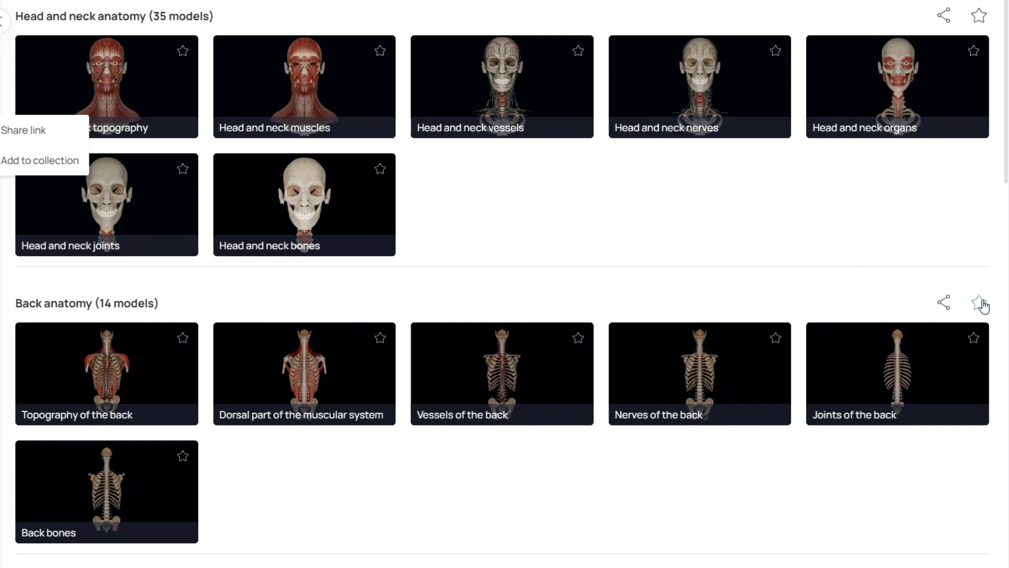
{"action": "left_click", "coordinate": [980, 304]}
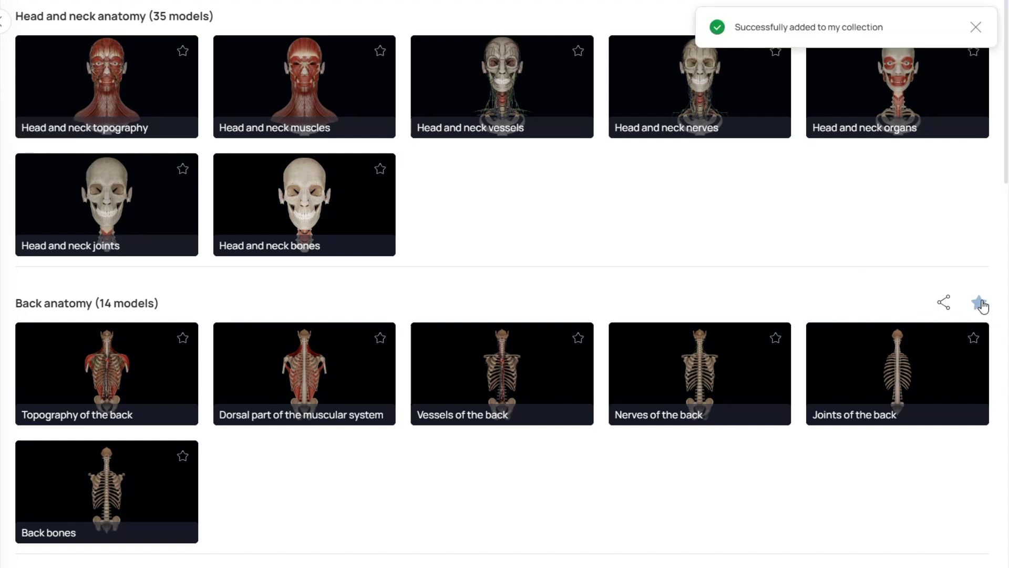
{"action": "left_click", "coordinate": [578, 338]}
{"action": "left_click", "coordinate": [379, 173]}
Step: Sort the Regional anatomy list alphabetically A to Z
{"action": "scroll", "coordinate": [597, 212], "scroll_direction": "up", "scroll_amount": 1}
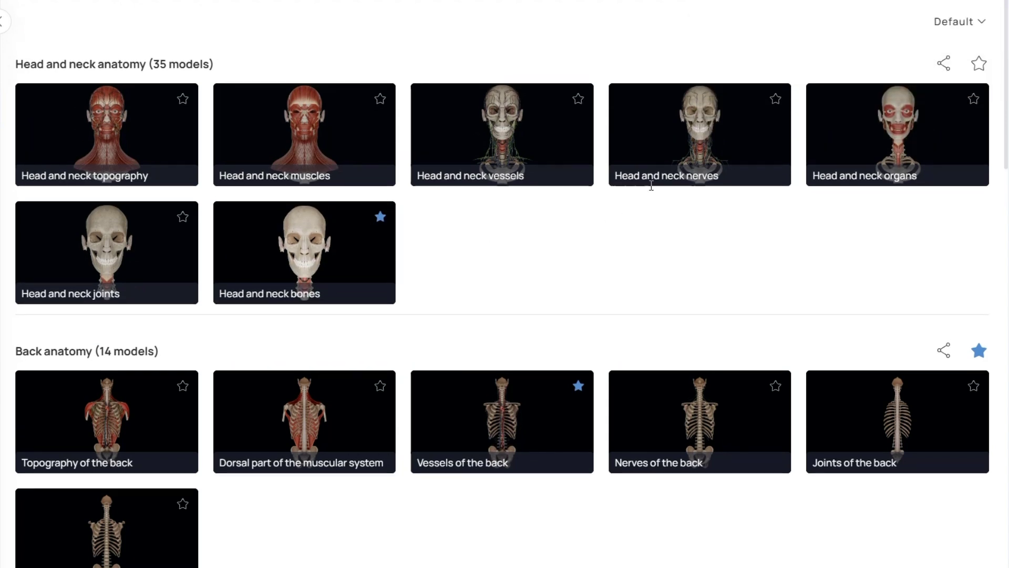
{"action": "left_click", "coordinate": [980, 23]}
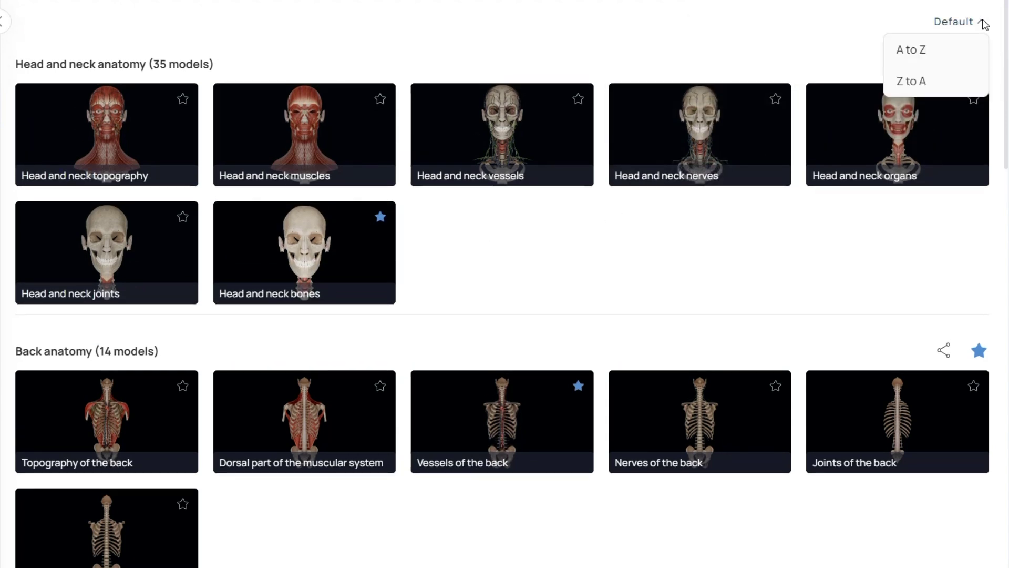
{"action": "left_click", "coordinate": [928, 51]}
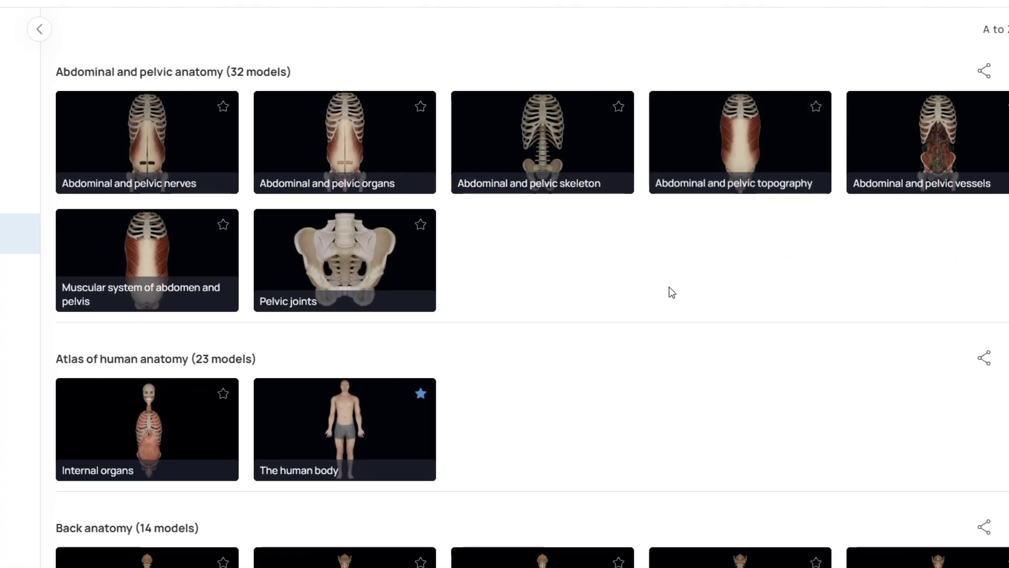
Step: Load the Full man anatomy model from The human body set and collapse the model list
{"action": "left_click", "coordinate": [284, 437]}
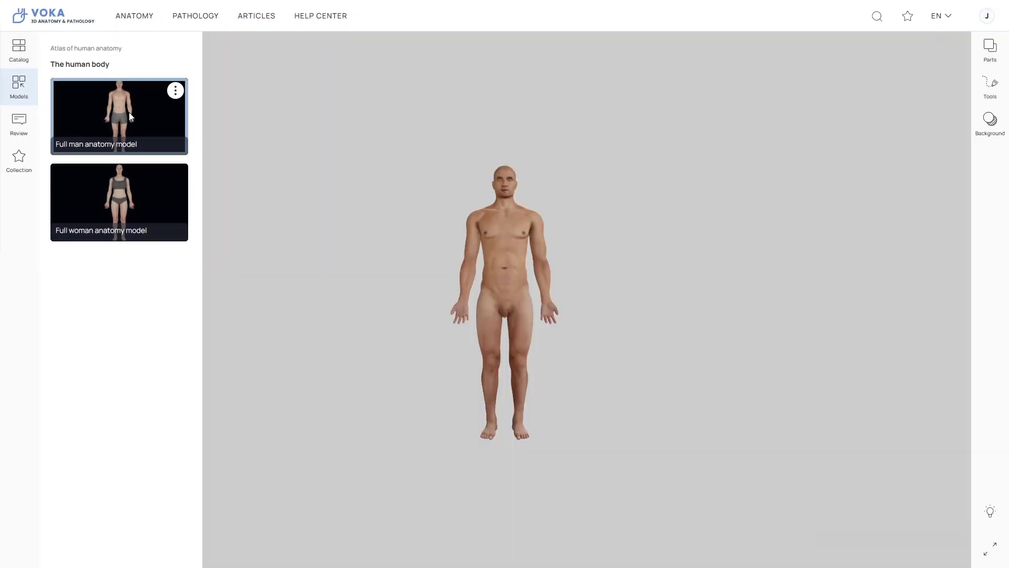
{"action": "left_click", "coordinate": [446, 262]}
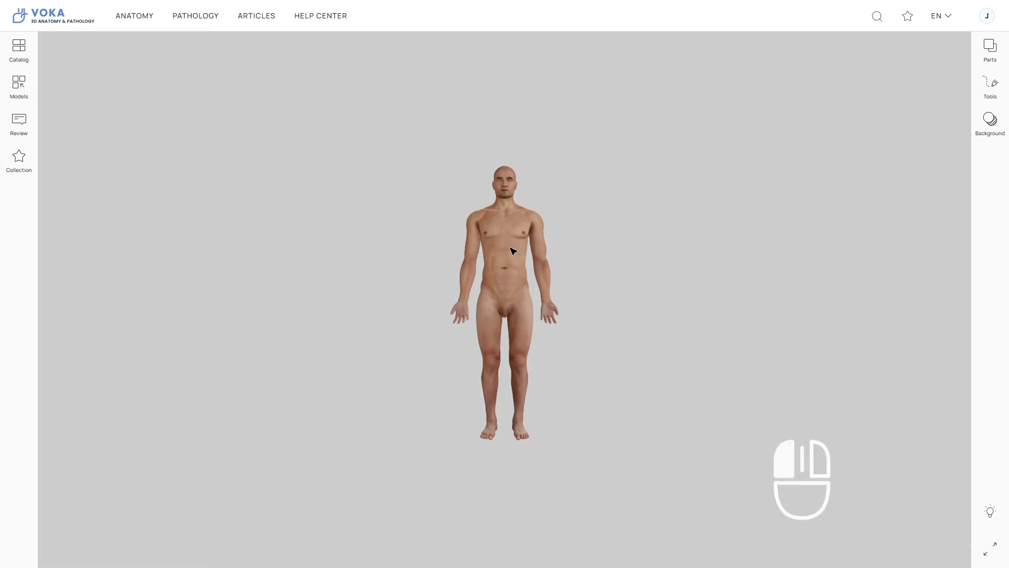
Step: Rotate, pan and zoom the full man model to a close-up of the head and shoulders
{"action": "left_click_drag", "start_coordinate": [513, 248], "coordinate": [511, 287]}
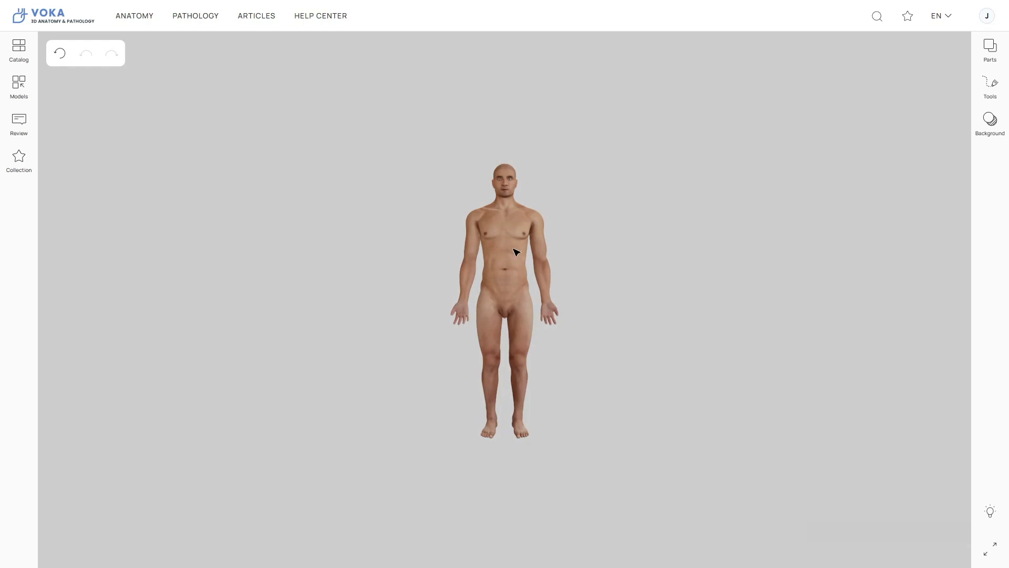
{"action": "right_click_drag", "start_coordinate": [509, 243], "coordinate": [596, 369]}
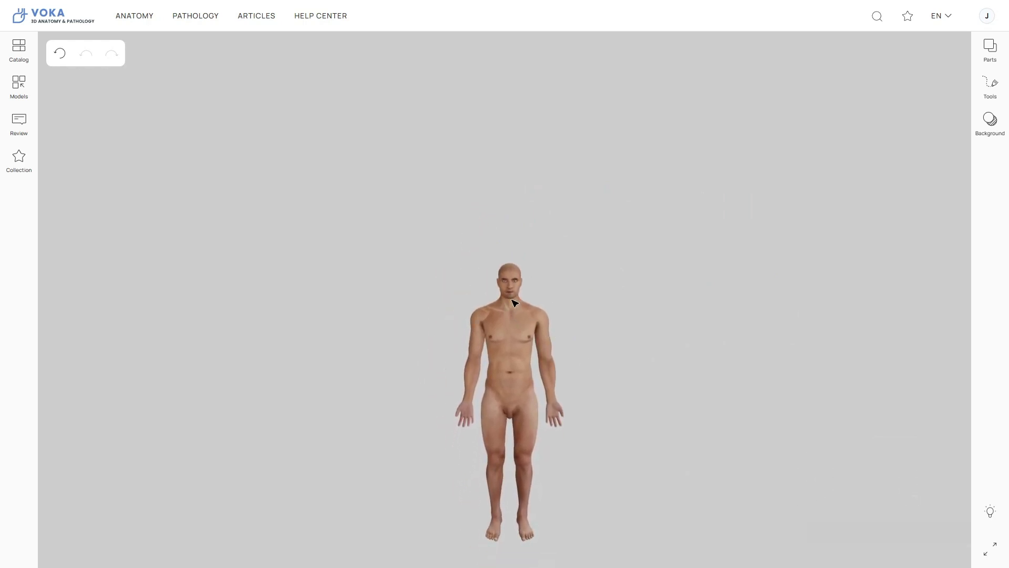
{"action": "scroll", "coordinate": [514, 302], "scroll_direction": "up", "scroll_amount": 5}
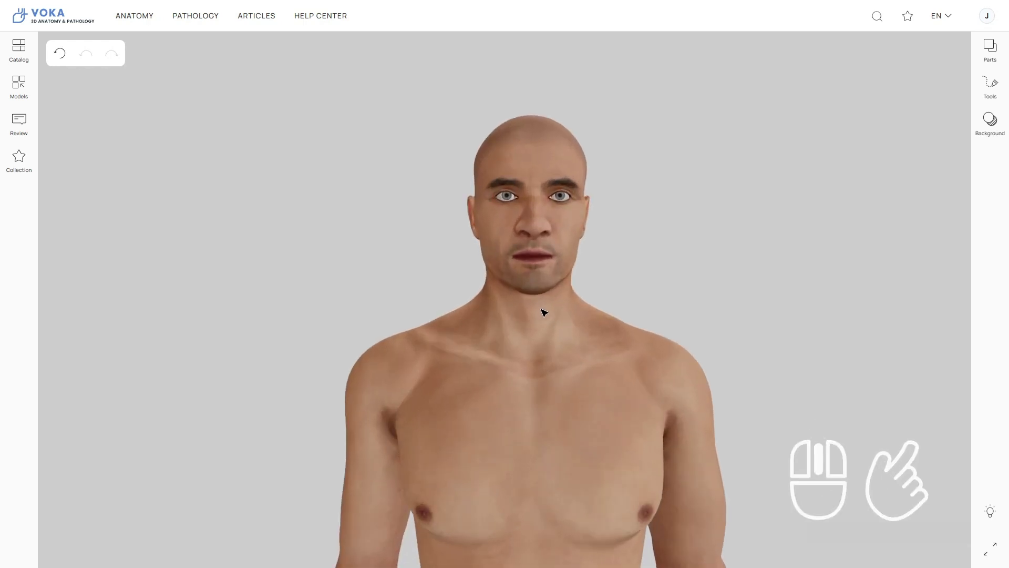
{"action": "scroll", "coordinate": [541, 310], "scroll_direction": "down", "scroll_amount": 5}
{"action": "scroll", "coordinate": [514, 300], "scroll_direction": "down", "scroll_amount": 3}
{"action": "scroll", "coordinate": [525, 304], "scroll_direction": "up", "scroll_amount": 6}
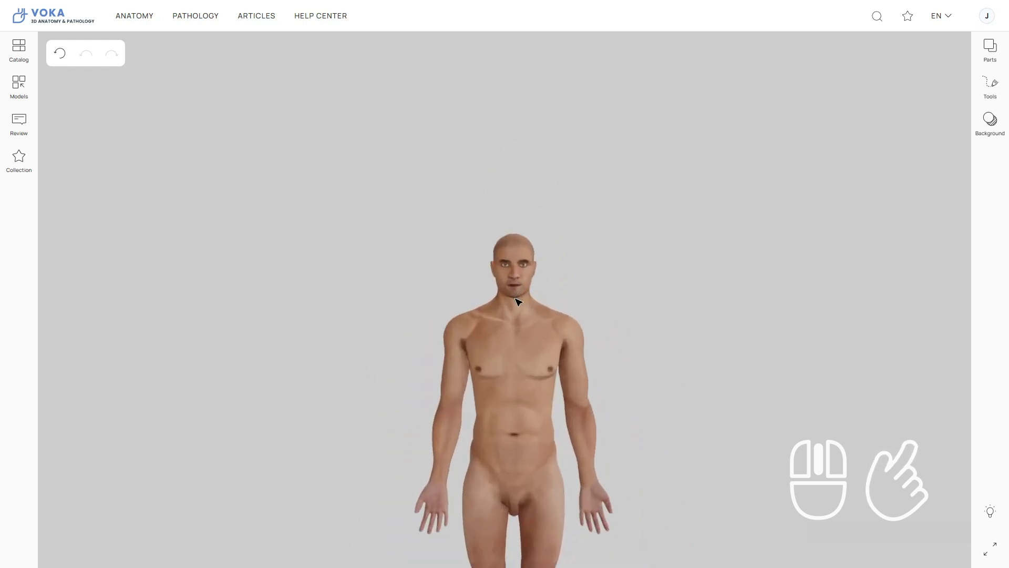
{"action": "scroll", "coordinate": [537, 309], "scroll_direction": "up", "scroll_amount": 2}
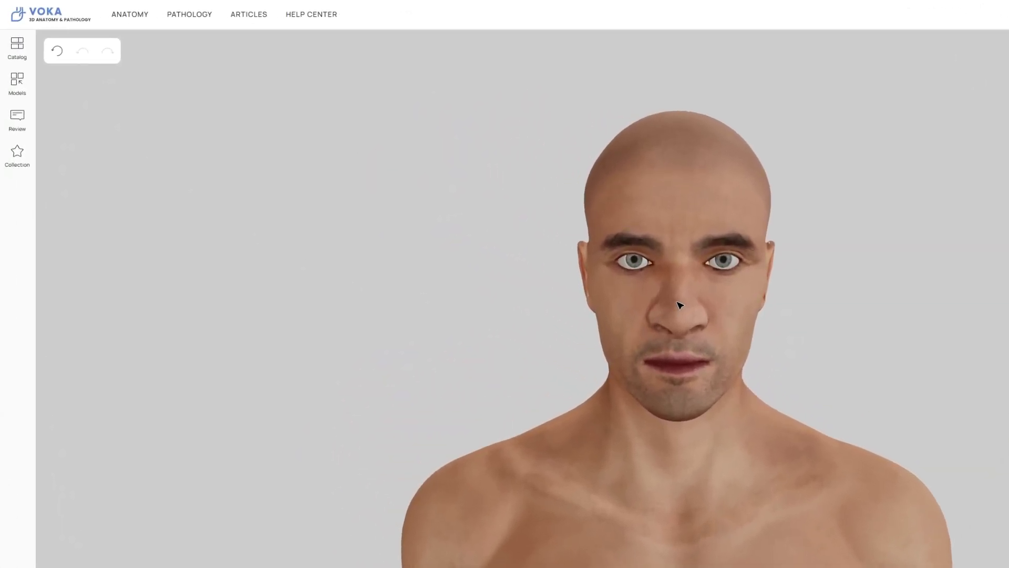
Step: Select the nasal region, place its info panel beside the face, and try Hide/Show and Isolate/Show all
{"action": "left_click", "coordinate": [679, 304]}
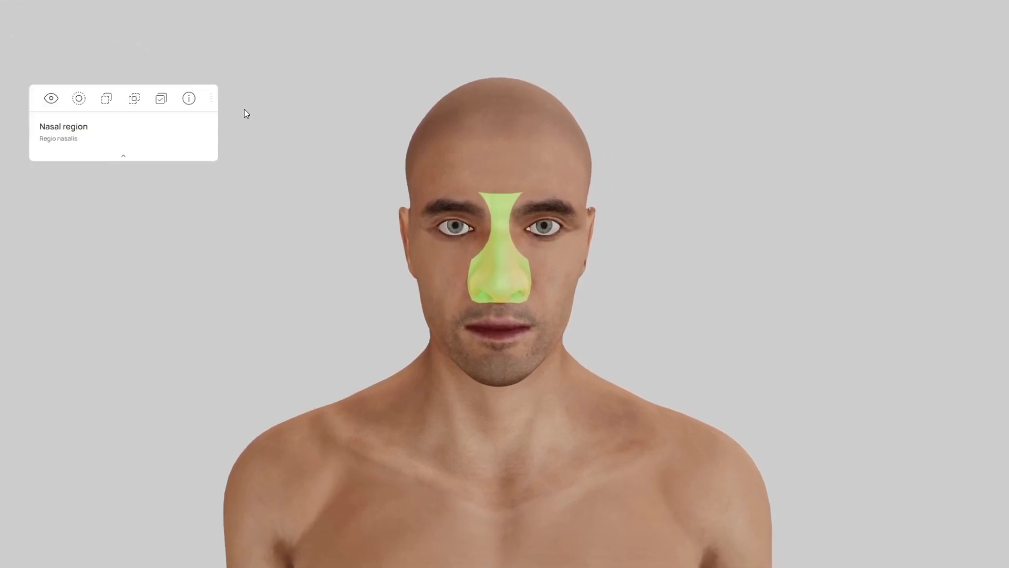
{"action": "left_click_drag", "start_coordinate": [211, 98], "coordinate": [833, 196]}
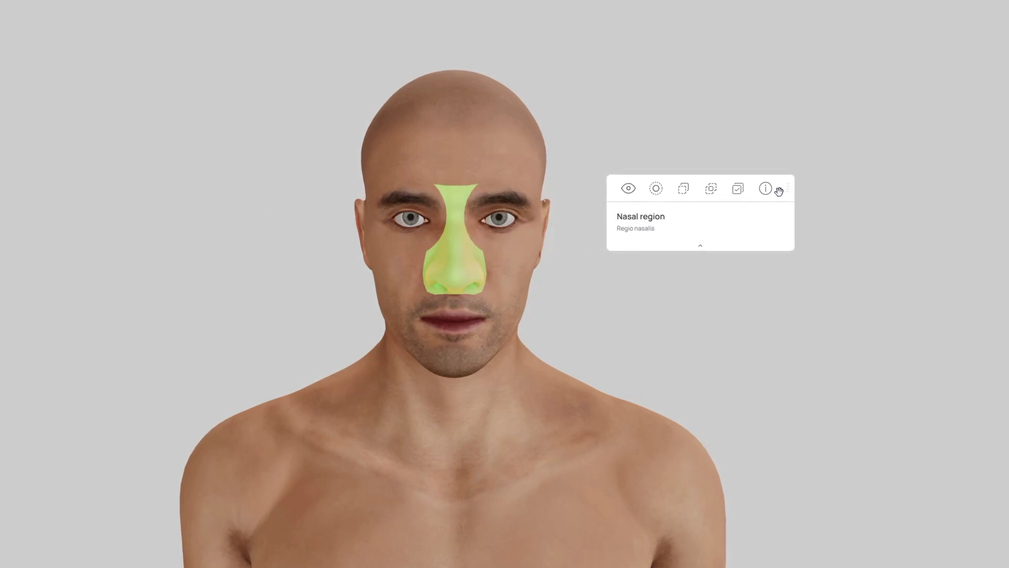
{"action": "left_click", "coordinate": [626, 193]}
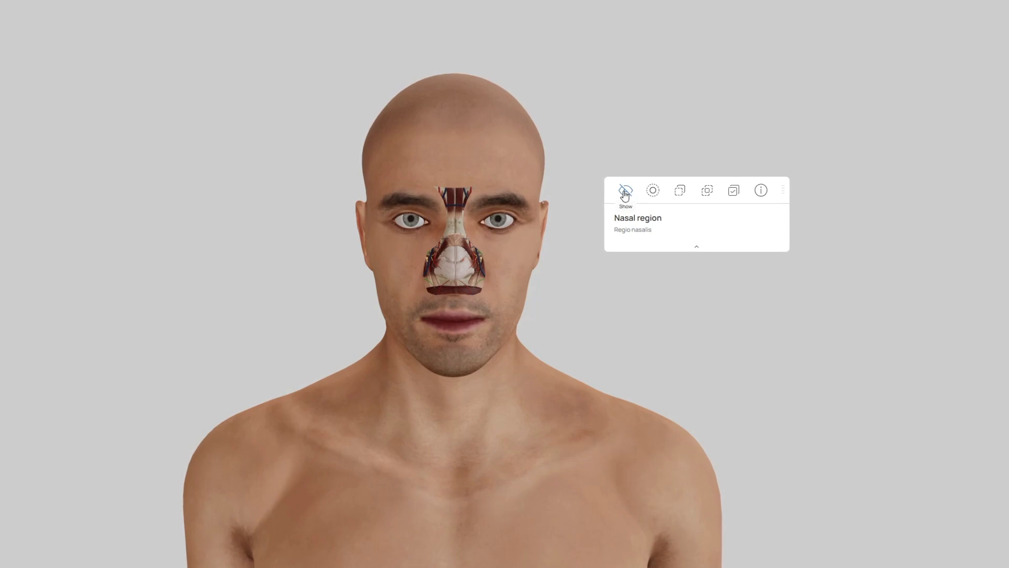
{"action": "left_click", "coordinate": [625, 193]}
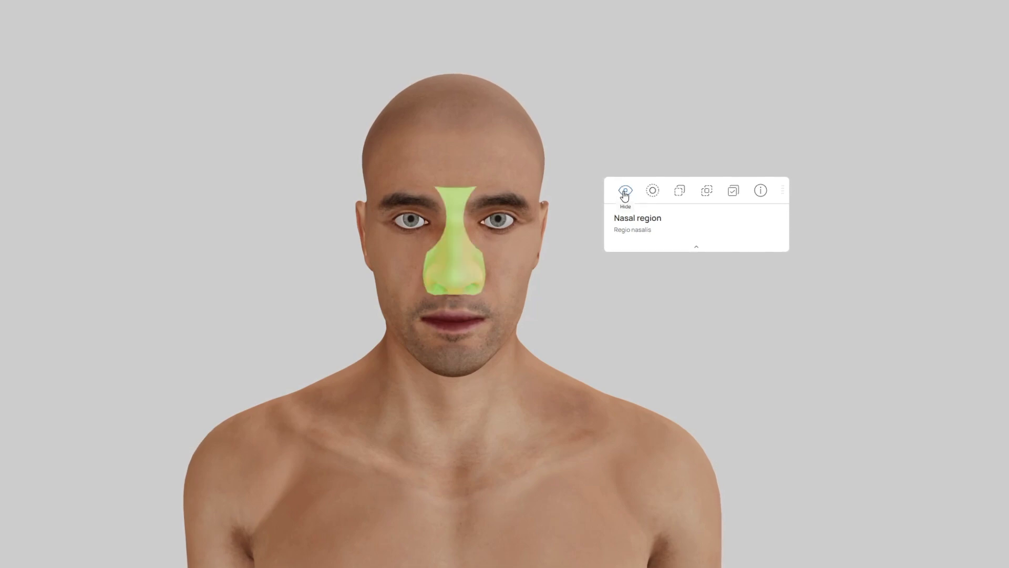
{"action": "left_click", "coordinate": [651, 195]}
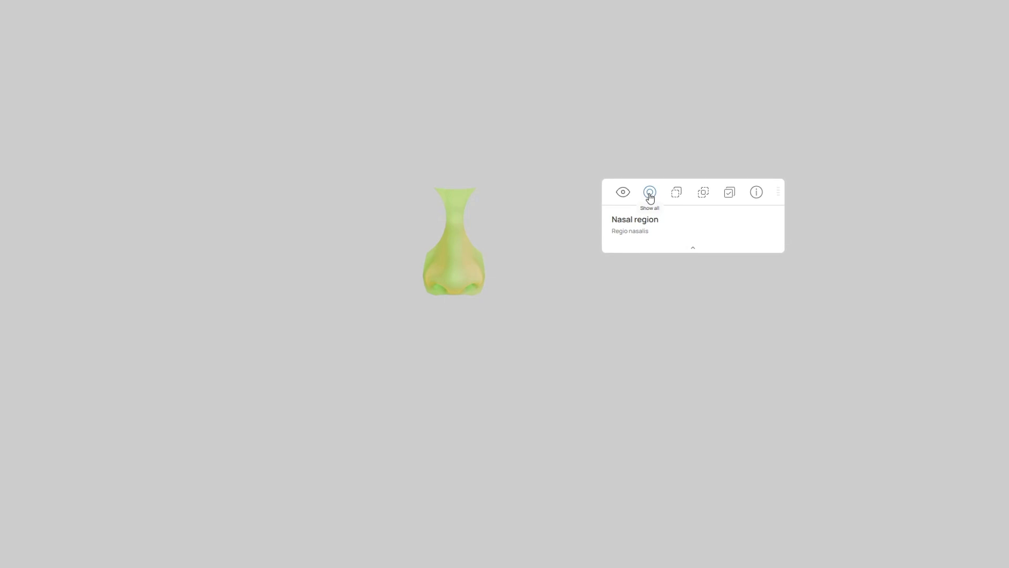
{"action": "left_click", "coordinate": [650, 196]}
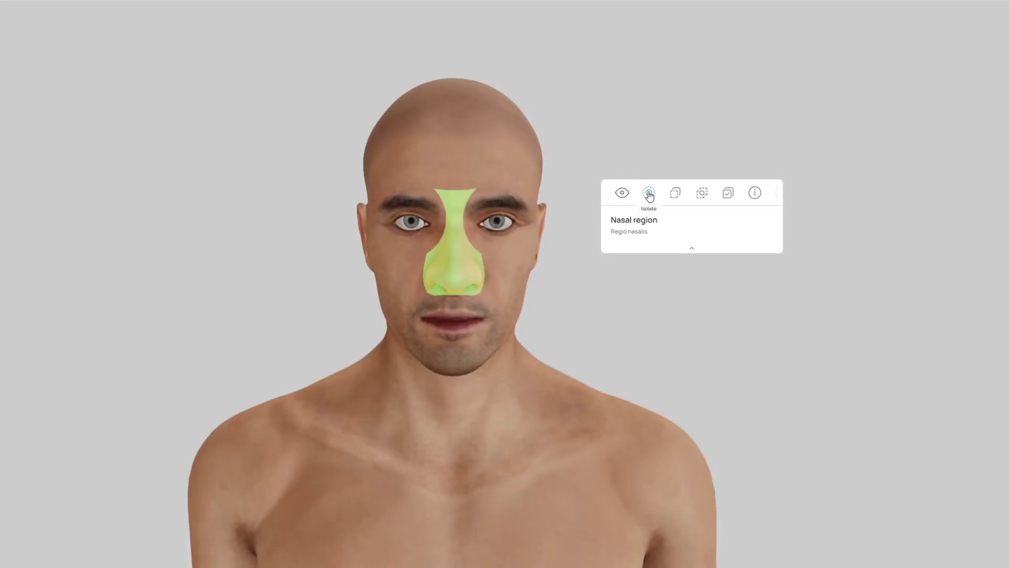
Step: Fade the nasal region, then multi-select the orbital, infraorbital and buccal face regions
{"action": "left_click", "coordinate": [675, 196]}
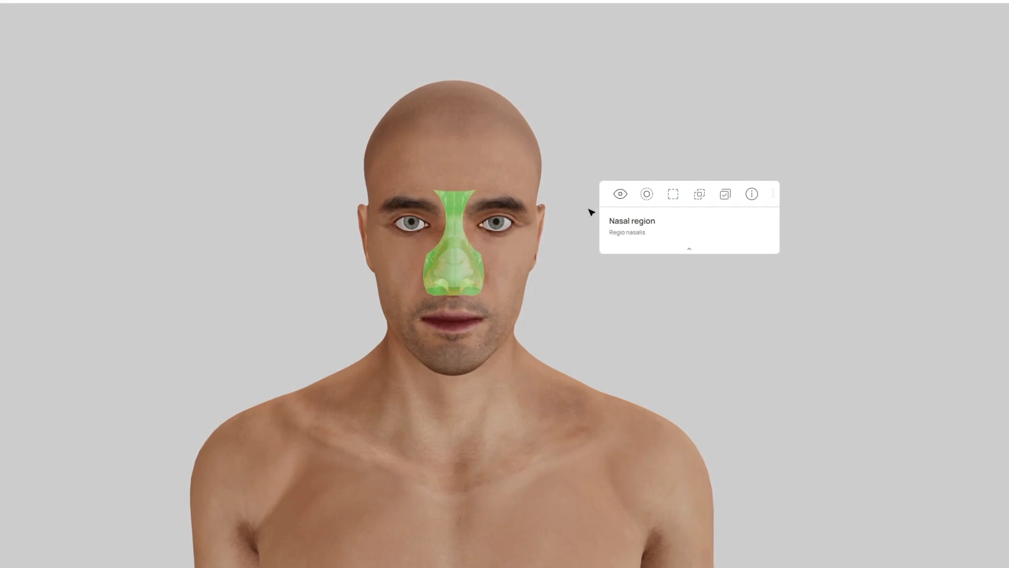
{"action": "left_click", "coordinate": [578, 226]}
{"action": "left_click", "coordinate": [518, 242]}
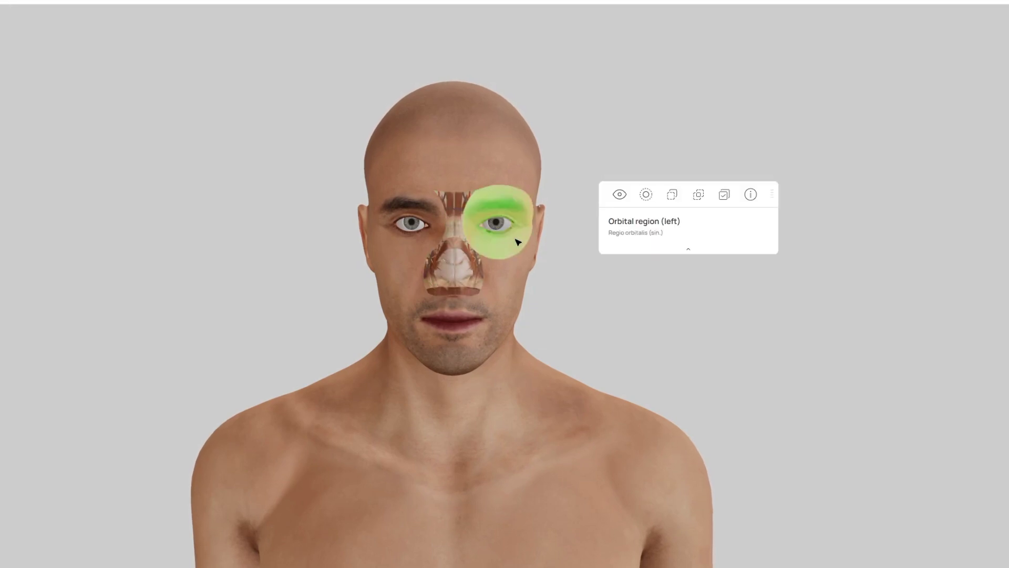
{"action": "left_click", "coordinate": [724, 200]}
{"action": "left_click", "coordinate": [498, 277]}
{"action": "left_click", "coordinate": [494, 294]}
{"action": "left_click", "coordinate": [415, 308]}
{"action": "left_click", "coordinate": [426, 263]}
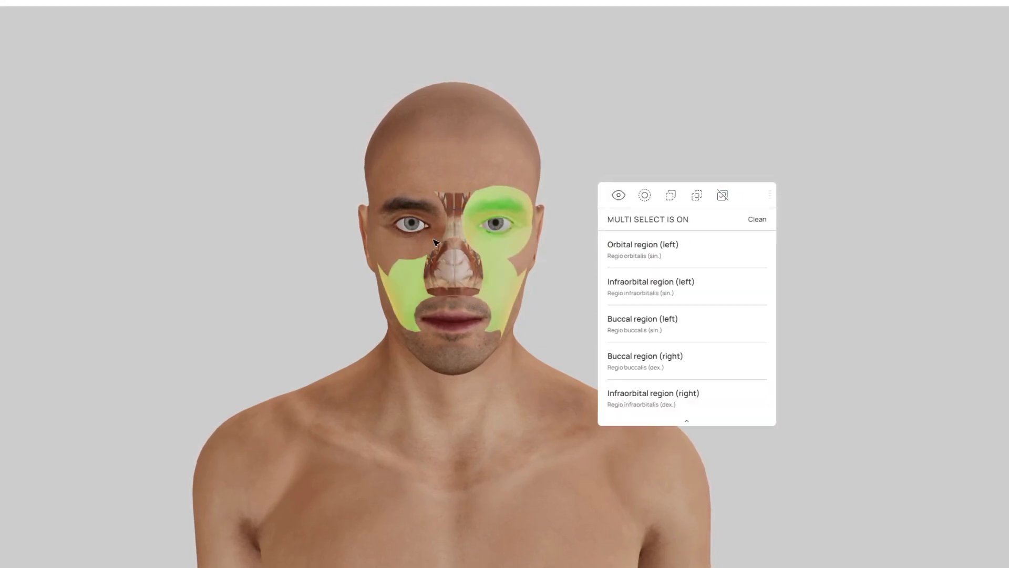
{"action": "left_click", "coordinate": [434, 242]}
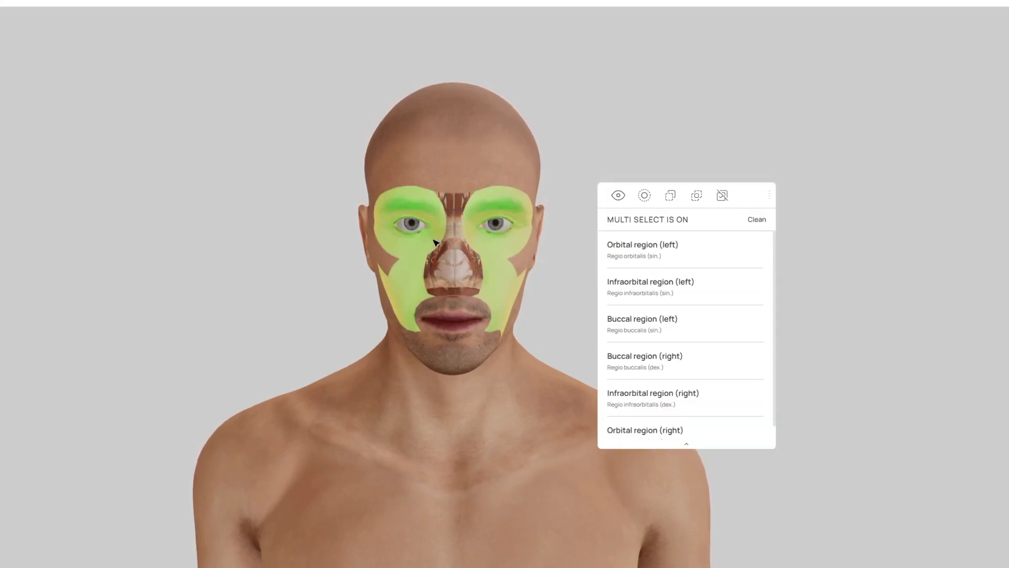
Step: Toggle Hide, Isolate and Fade on the selection, then reselect only the nasal region in Single Select
{"action": "left_click", "coordinate": [616, 198]}
{"action": "left_click", "coordinate": [615, 198]}
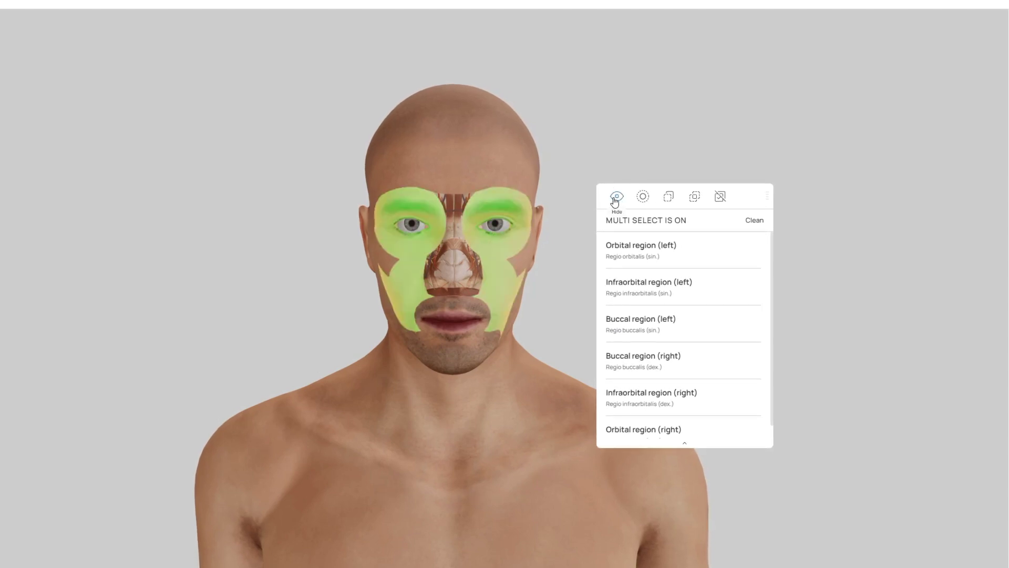
{"action": "left_click", "coordinate": [641, 198]}
{"action": "left_click", "coordinate": [642, 197]}
{"action": "left_click", "coordinate": [667, 202]}
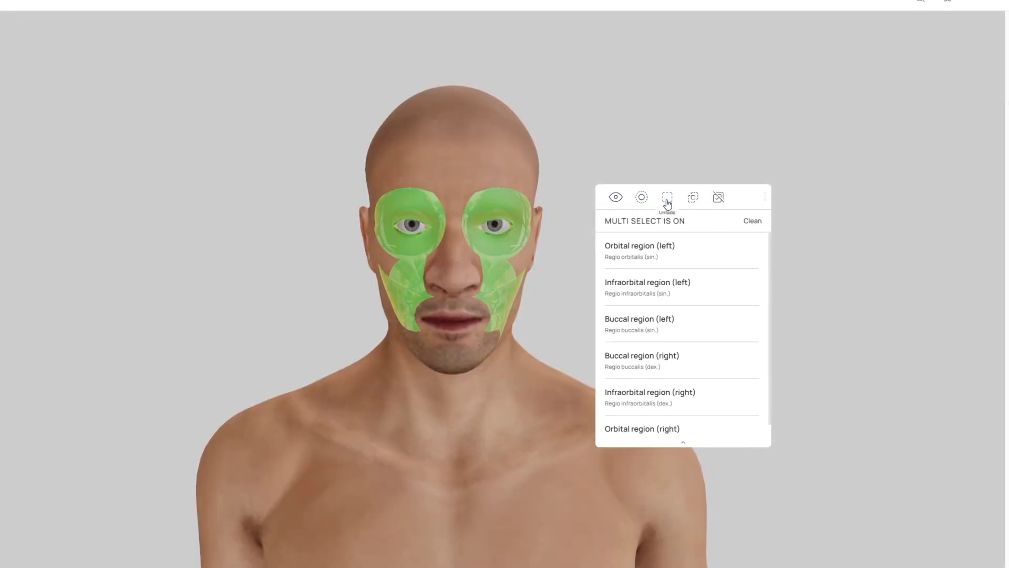
{"action": "left_click", "coordinate": [667, 202]}
{"action": "left_click", "coordinate": [713, 201]}
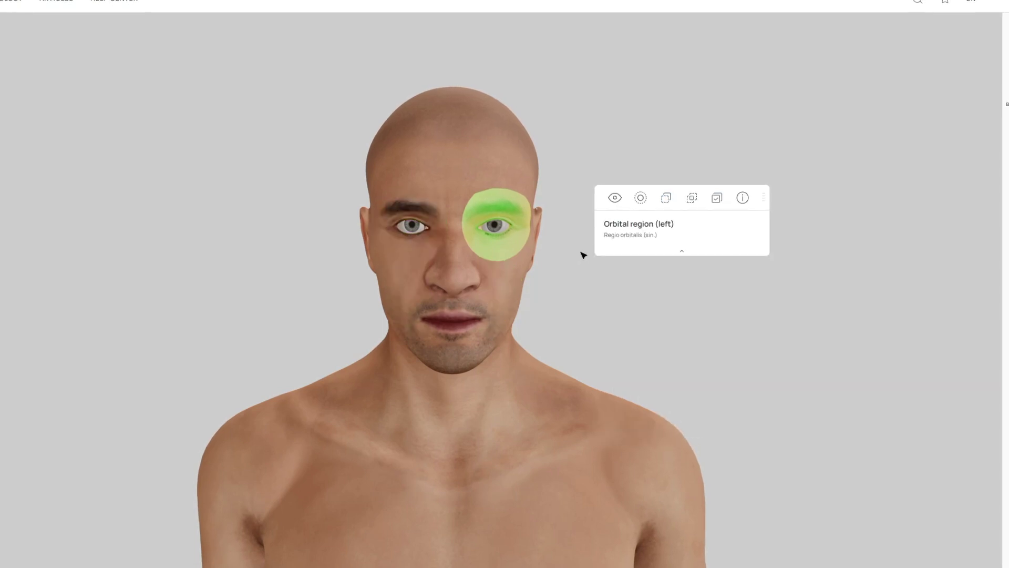
{"action": "left_click", "coordinate": [465, 261]}
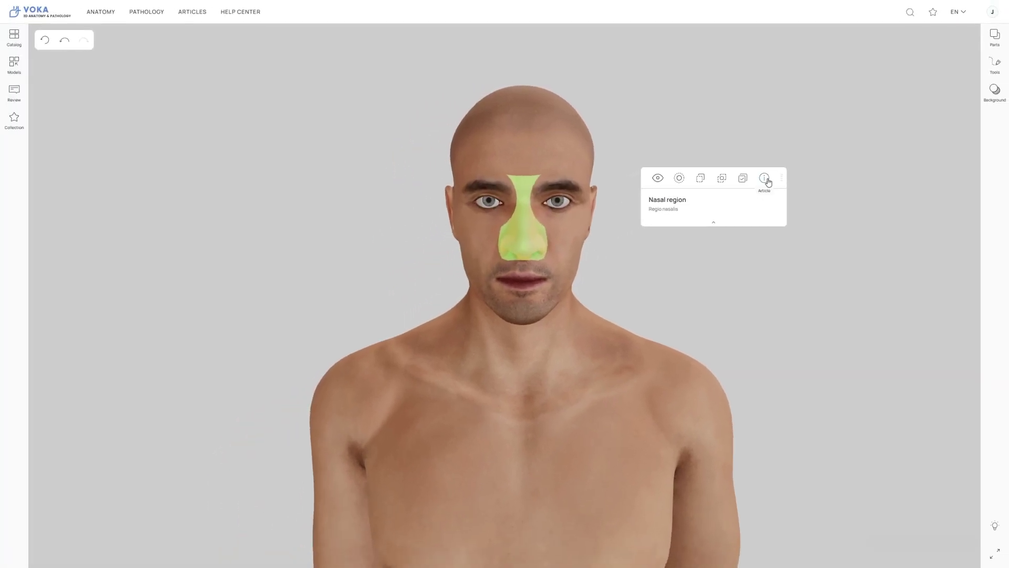
Step: Open the region article, move its panel near the model, and undo the nasal selection
{"action": "left_click", "coordinate": [766, 180]}
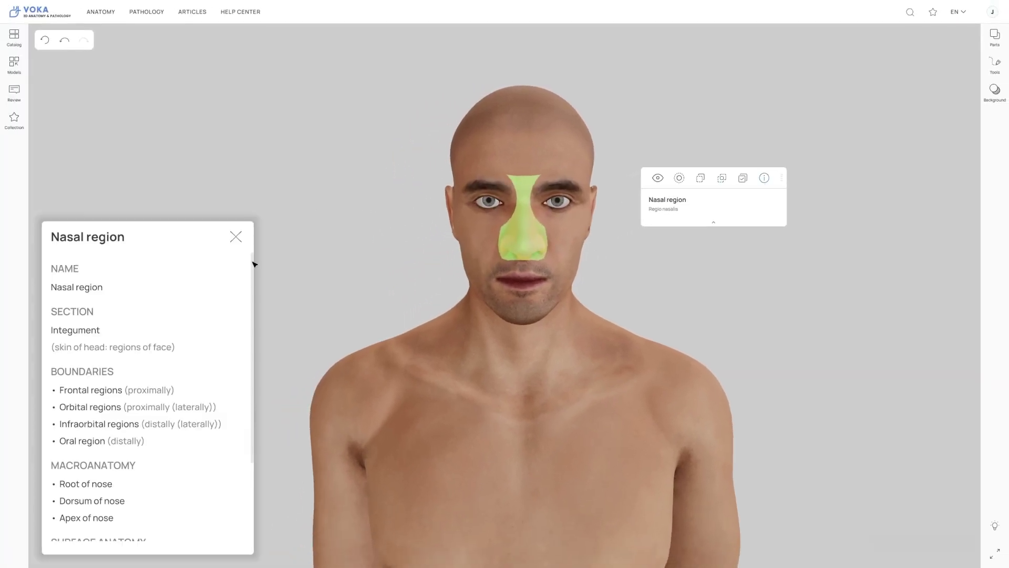
{"action": "left_click_drag", "start_coordinate": [255, 264], "coordinate": [254, 357]}
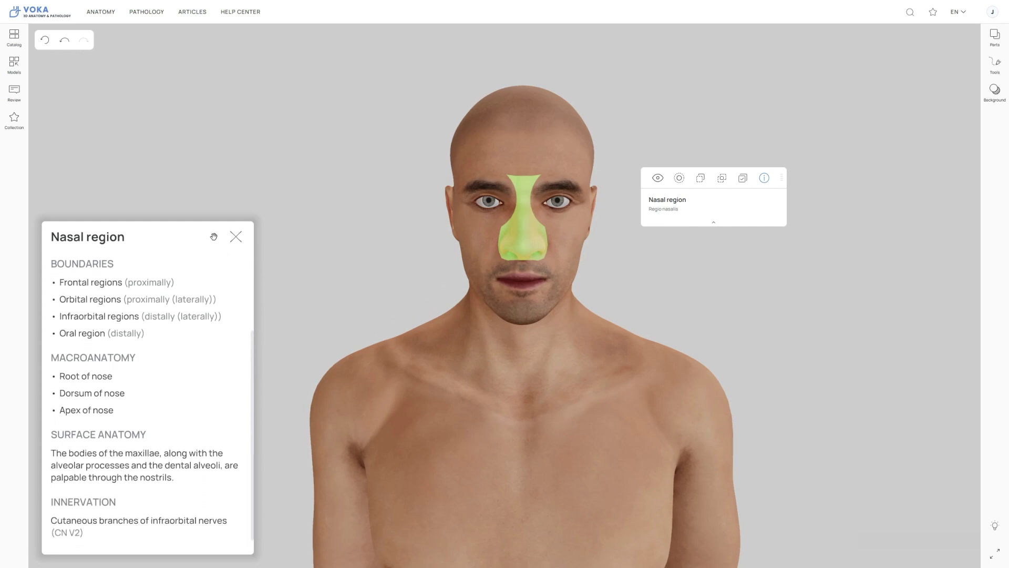
{"action": "left_click_drag", "start_coordinate": [205, 241], "coordinate": [363, 127]}
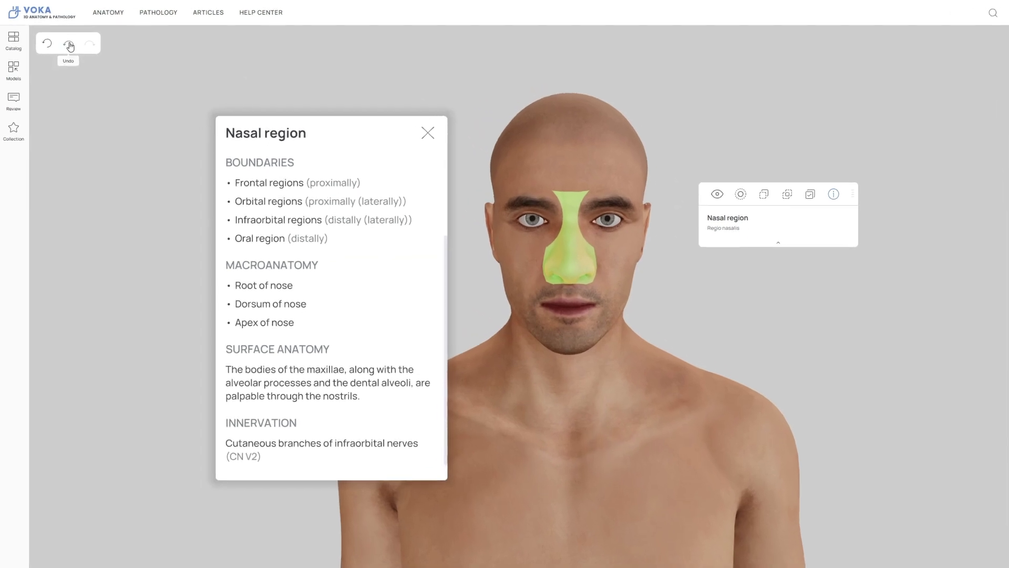
{"action": "left_click", "coordinate": [74, 49]}
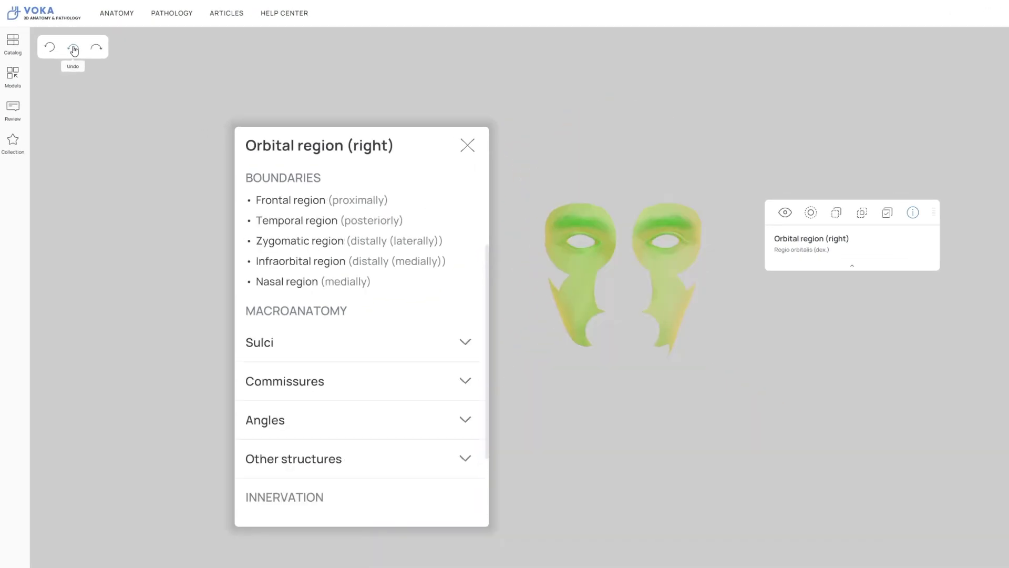
{"action": "left_click", "coordinate": [74, 49]}
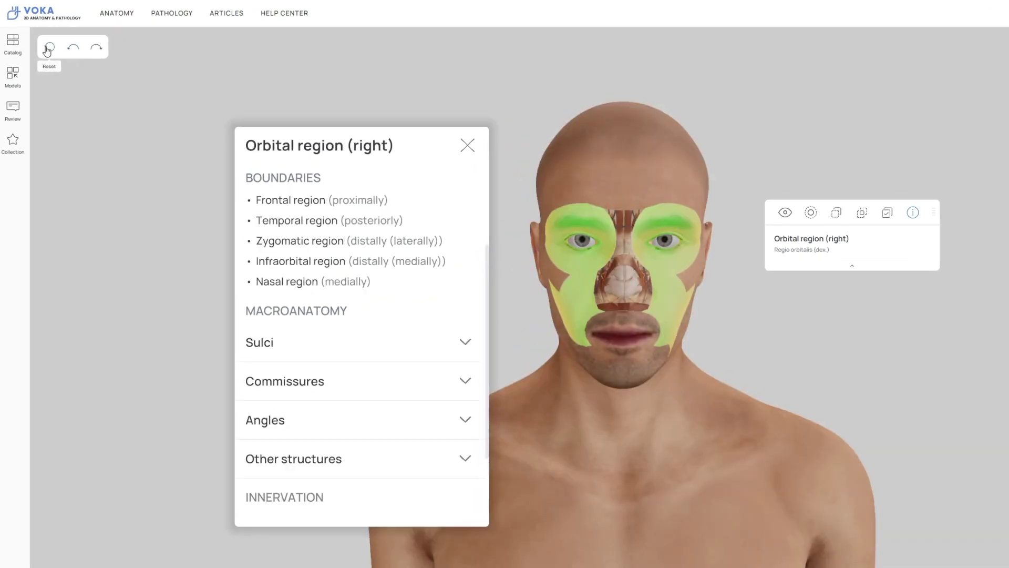
Step: Cancel a view reset, frame the head in a closer three-quarter view, and open the Parts catalogue
{"action": "left_click", "coordinate": [50, 50]}
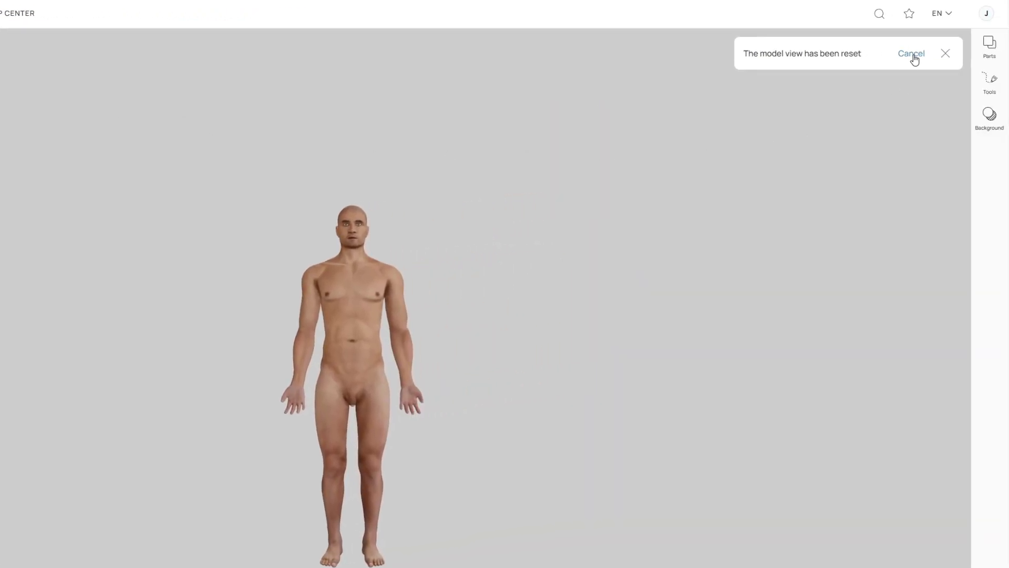
{"action": "left_click", "coordinate": [912, 54]}
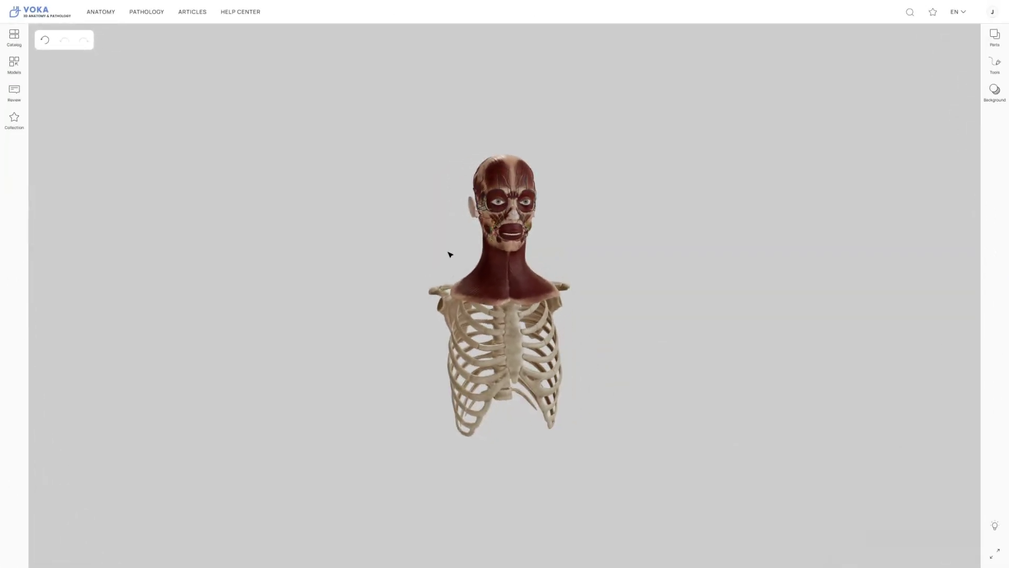
{"action": "right_click_drag", "start_coordinate": [450, 254], "coordinate": [453, 299]}
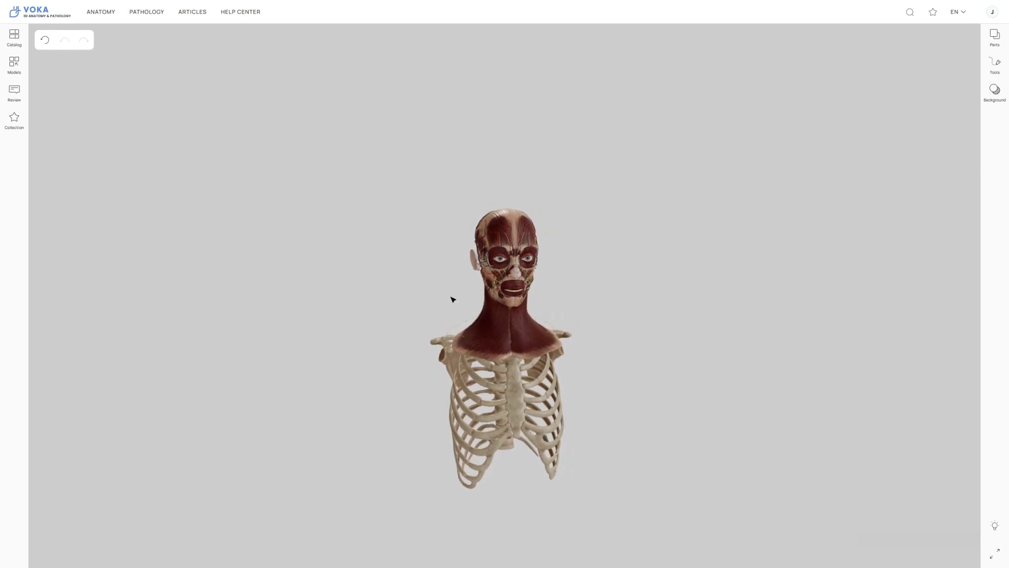
{"action": "scroll", "coordinate": [452, 299], "scroll_direction": "up", "scroll_amount": 5}
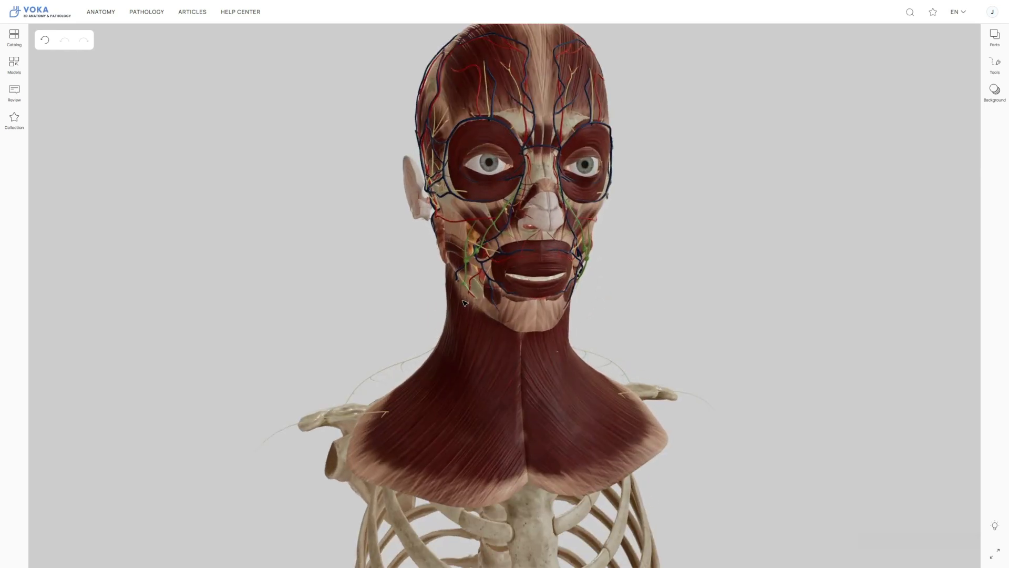
{"action": "left_click_drag", "start_coordinate": [464, 304], "coordinate": [469, 313]}
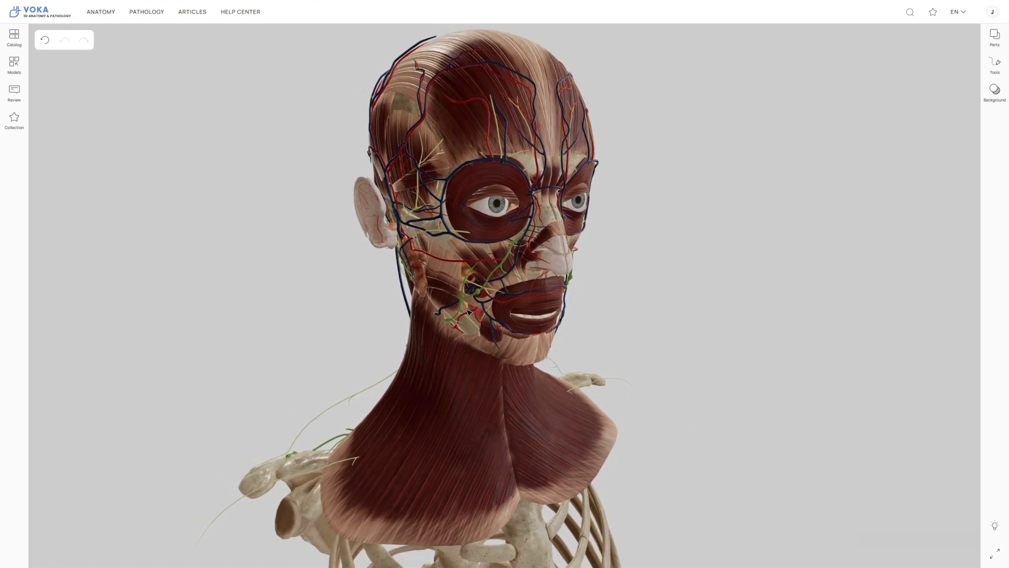
{"action": "left_click", "coordinate": [995, 36]}
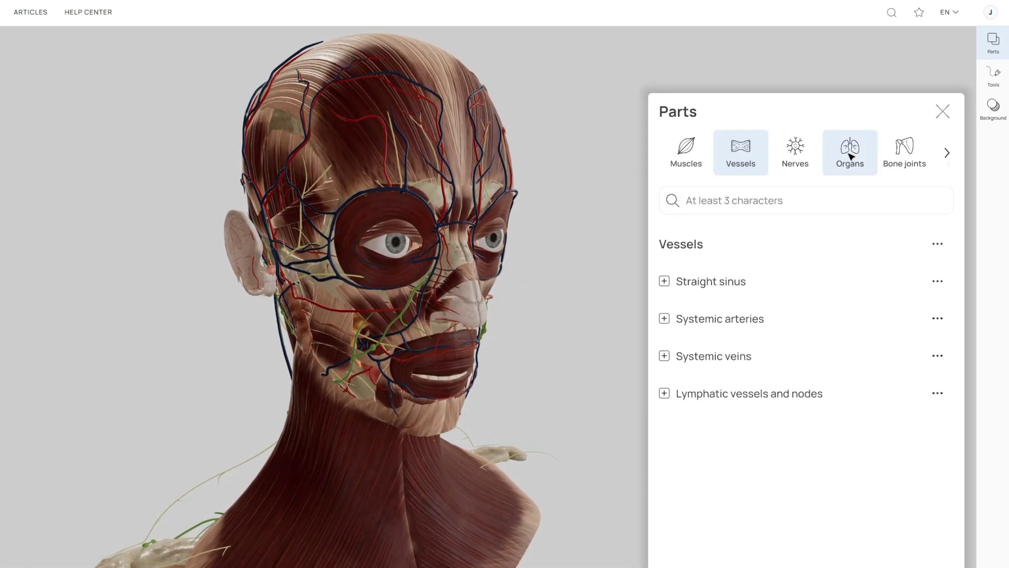
Step: Search the Muscles parts for 'bucca' and isolate the left buccal fat pad
{"action": "left_click", "coordinate": [851, 157]}
{"action": "left_click", "coordinate": [688, 158]}
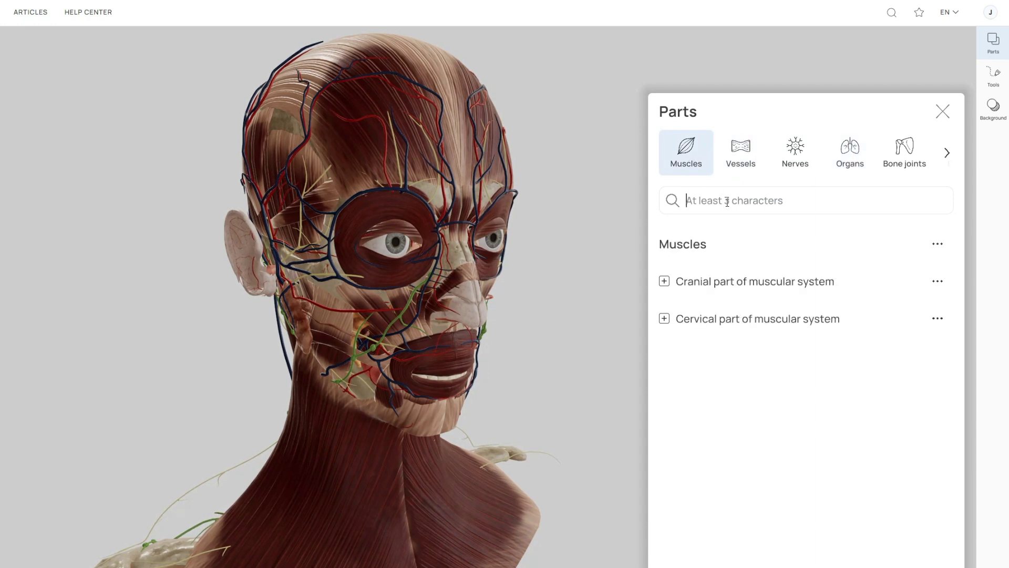
{"action": "left_click", "coordinate": [727, 202]}
{"action": "type", "text": "bucca"}
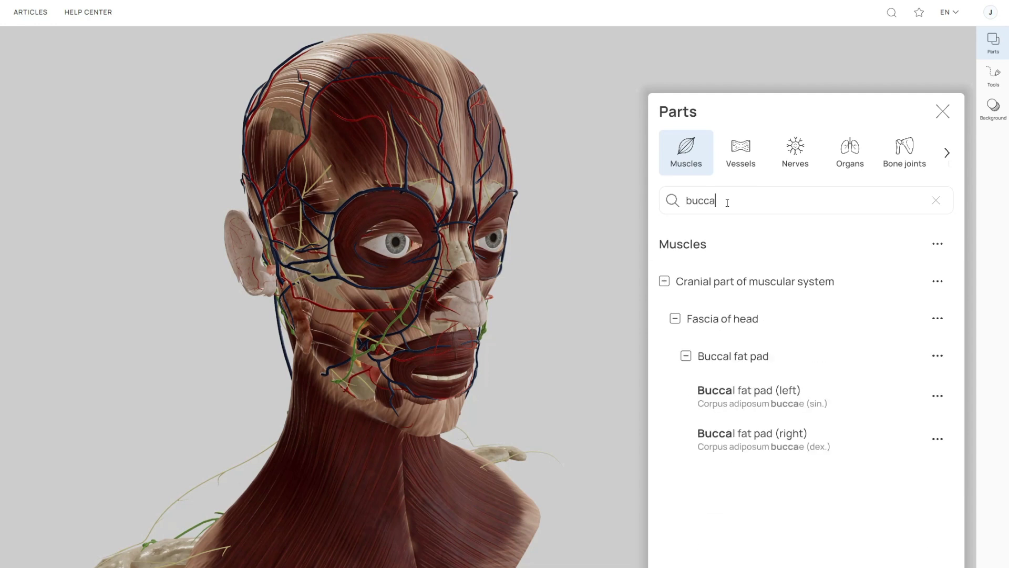
{"action": "left_click", "coordinate": [937, 395]}
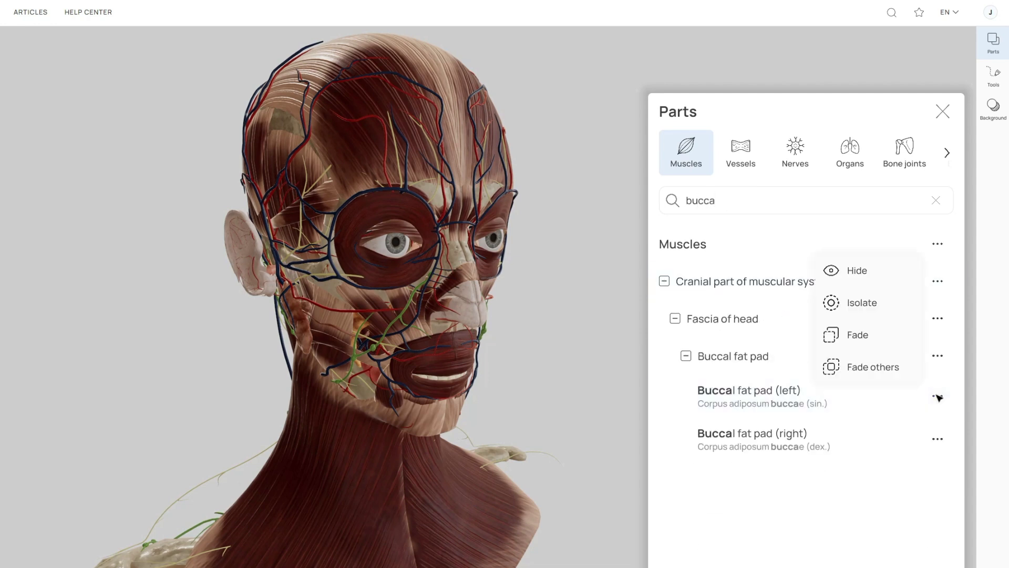
{"action": "left_click", "coordinate": [862, 302]}
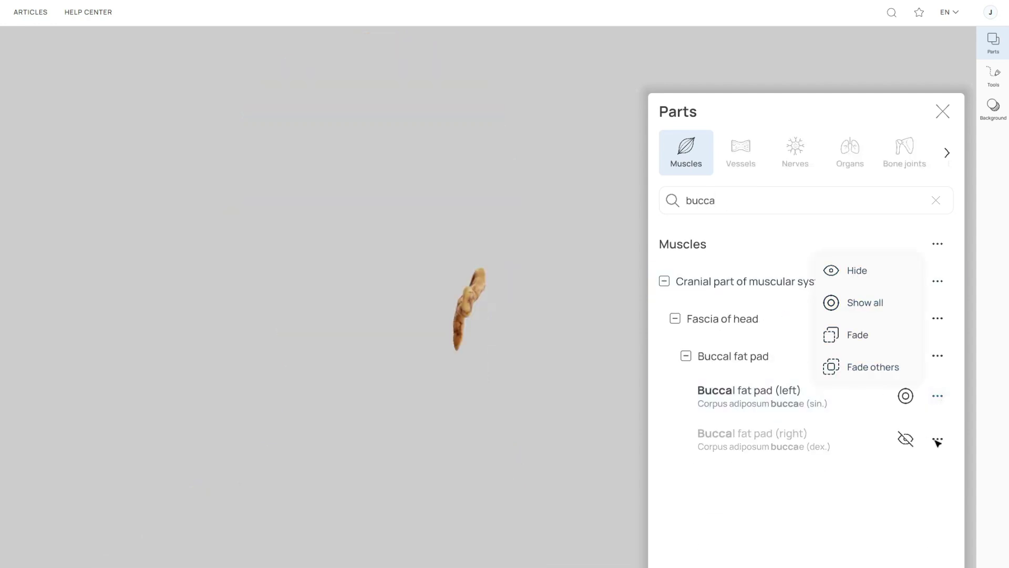
Step: Show both buccal fat pads with everything else faded, then restore full opacity and close Parts
{"action": "left_click", "coordinate": [903, 439]}
{"action": "left_click", "coordinate": [938, 356]}
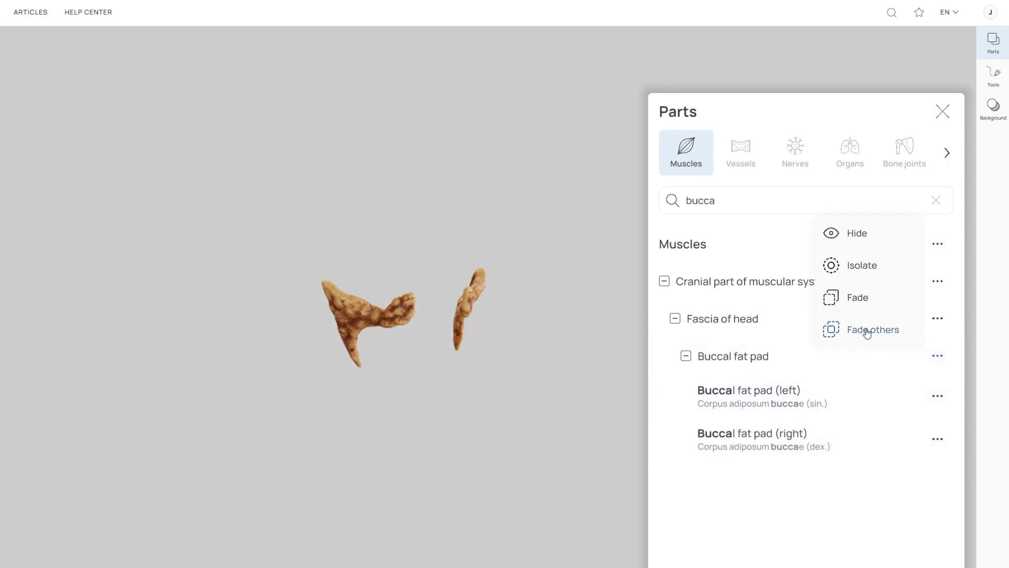
{"action": "left_click", "coordinate": [865, 331]}
{"action": "mouse_move", "coordinate": [445, 374]}
{"action": "left_mouse_down"}
{"action": "mouse_move", "coordinate": [352, 356]}
{"action": "mouse_move", "coordinate": [343, 297]}
{"action": "mouse_move", "coordinate": [466, 286]}
{"action": "mouse_move", "coordinate": [480, 367]}
{"action": "mouse_move", "coordinate": [434, 378]}
{"action": "left_mouse_up"}
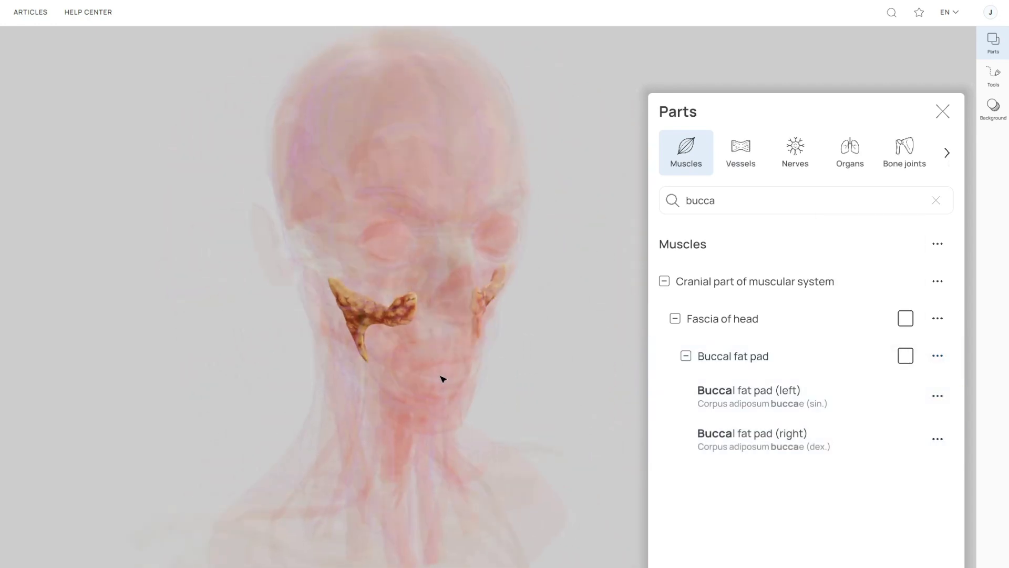
{"action": "left_click", "coordinate": [905, 356]}
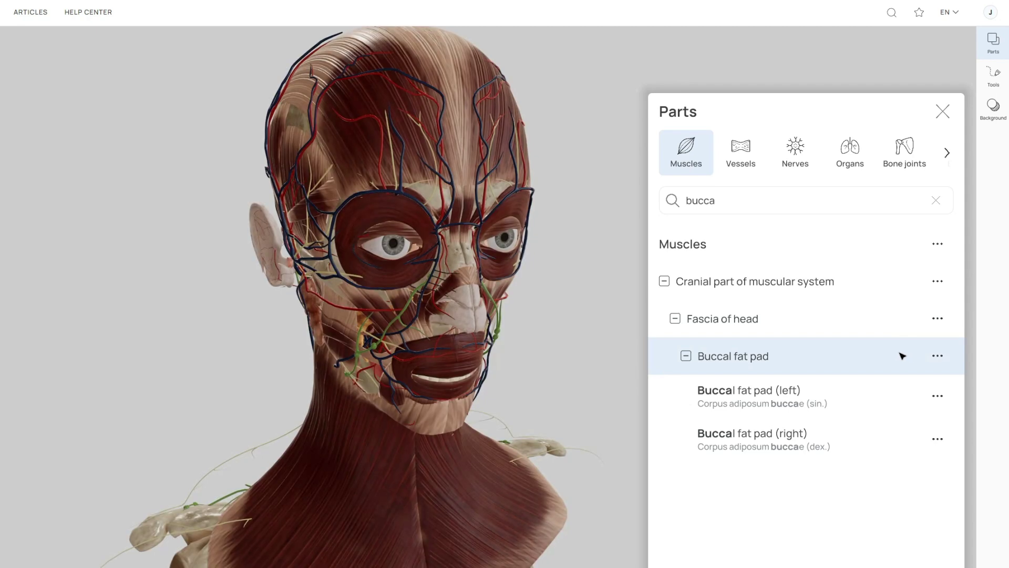
{"action": "left_click", "coordinate": [942, 112]}
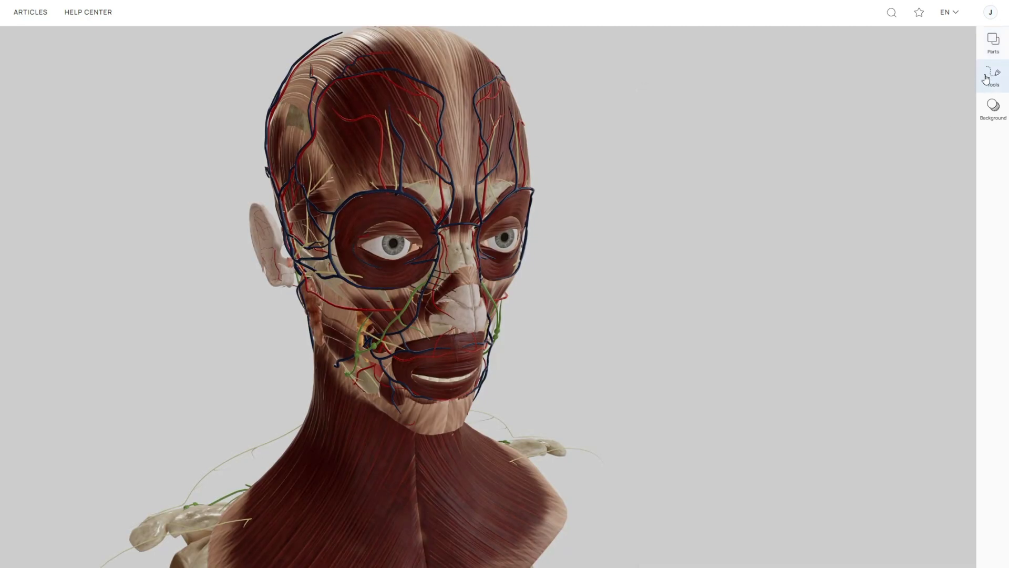
Step: Try the laser pointer on the head model in blue, red, yellow and grey
{"action": "left_click", "coordinate": [986, 80]}
{"action": "left_click", "coordinate": [870, 96]}
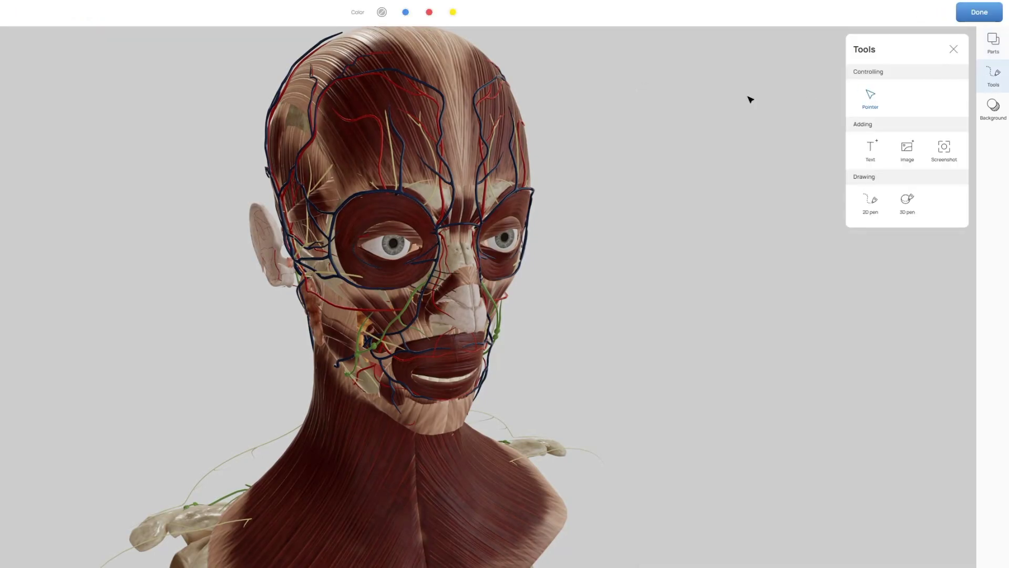
{"action": "left_click", "coordinate": [406, 12]}
{"action": "left_click", "coordinate": [428, 12]}
{"action": "left_click", "coordinate": [452, 12]}
{"action": "left_click", "coordinate": [381, 13]}
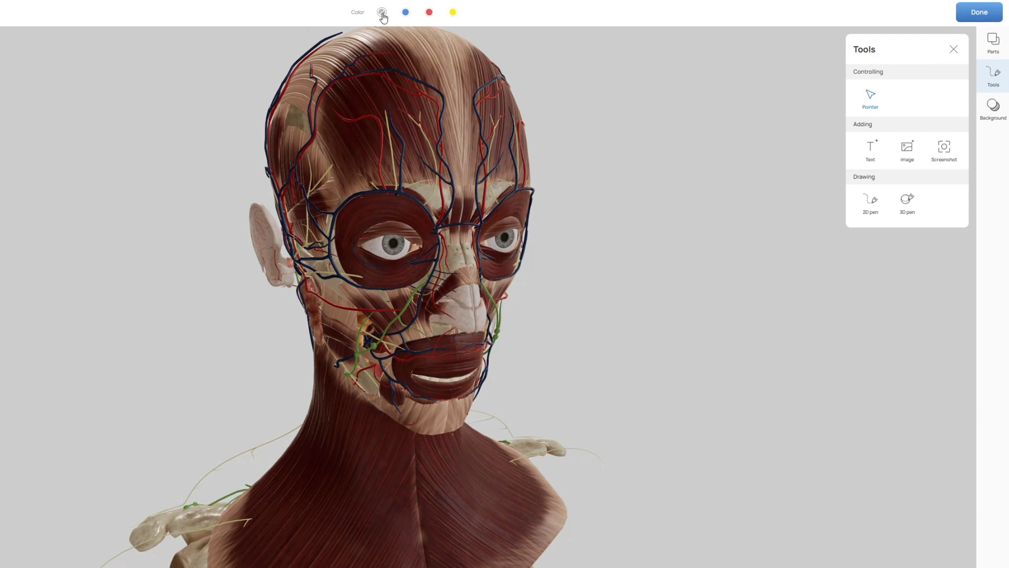
{"action": "left_click", "coordinate": [965, 14]}
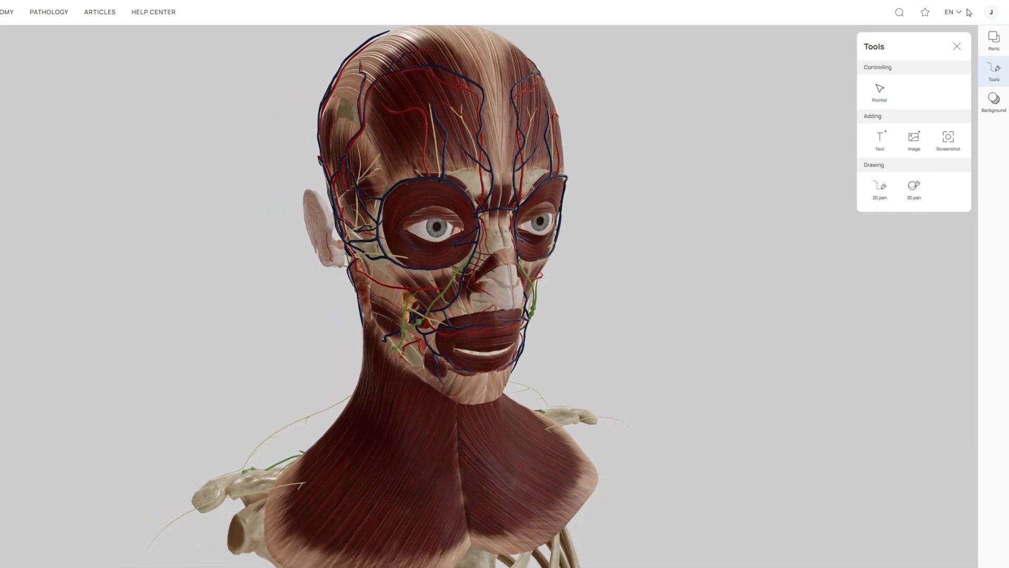
Step: Add a red, size-18 text note describing the iris and insert an iris picture
{"action": "left_click", "coordinate": [886, 133]}
{"action": "type", "text": "The iri"}
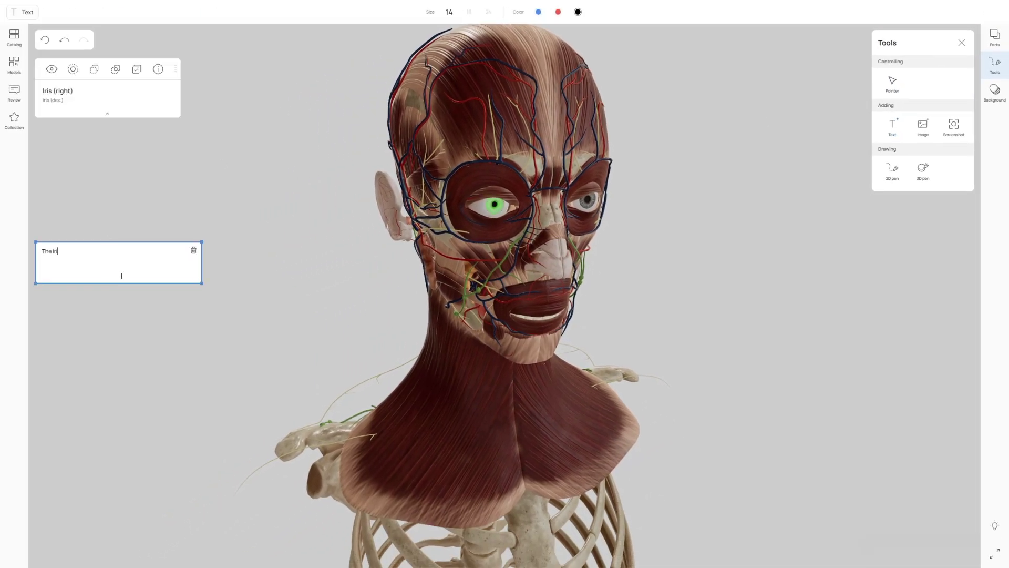
{"action": "type", "text": "s, a disc-shaped formation with an opening in the center, is richly vascularized and highly pigmented."}
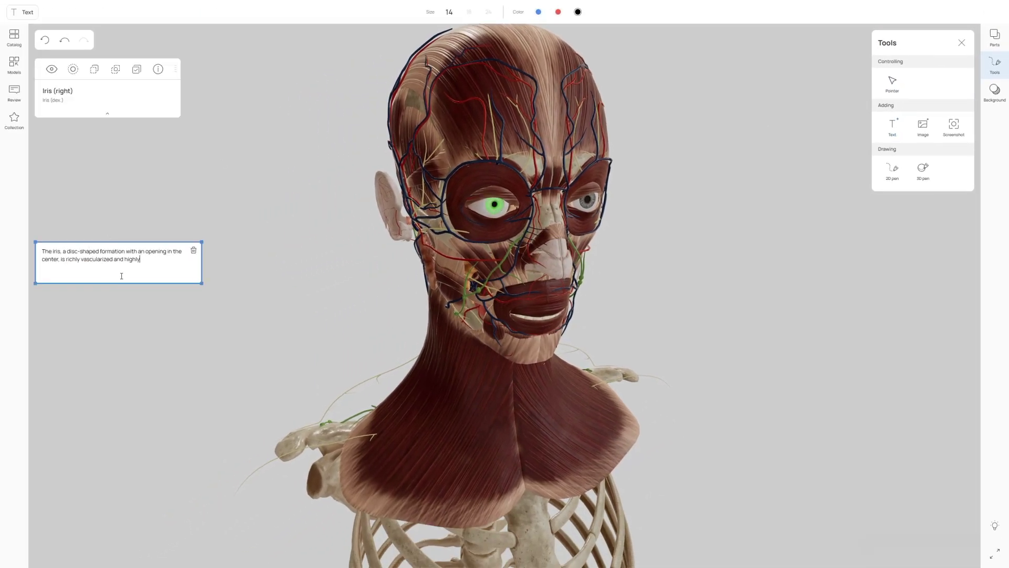
{"action": "key", "text": "Escape"}
{"action": "left_click_drag", "start_coordinate": [141, 272], "coordinate": [48, 244]}
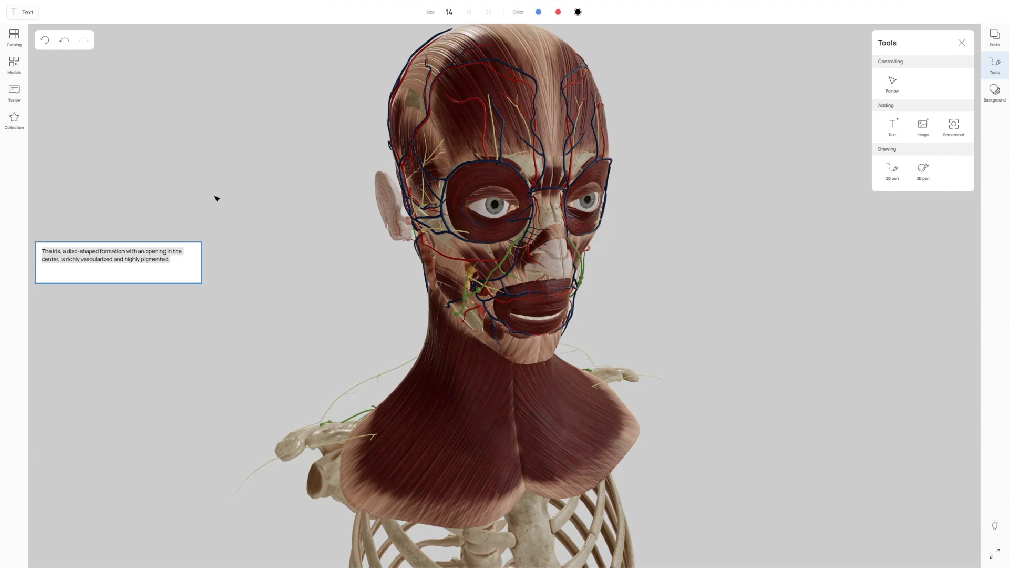
{"action": "left_click", "coordinate": [468, 12]}
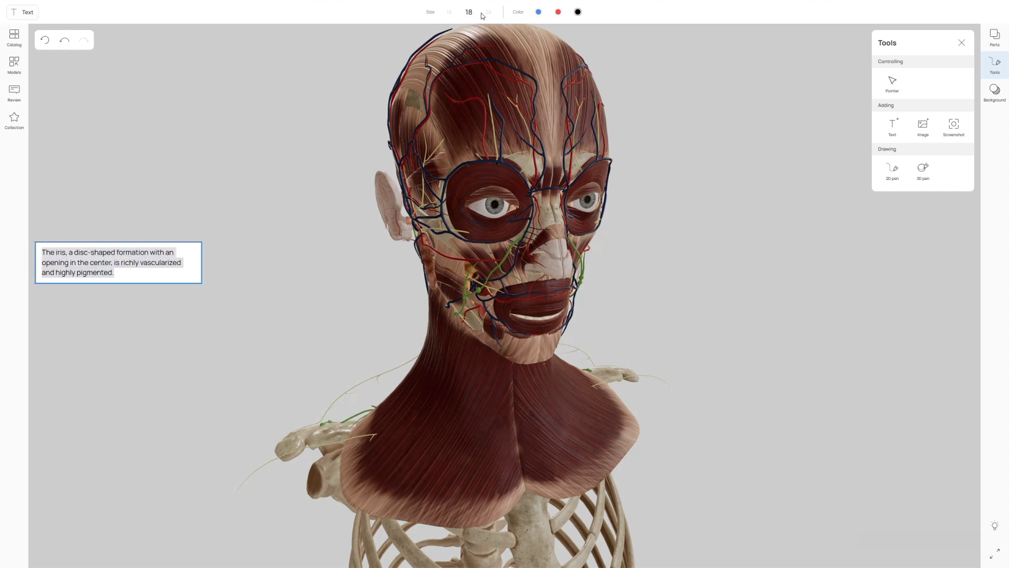
{"action": "left_click", "coordinate": [558, 12]}
{"action": "left_click", "coordinate": [235, 289]}
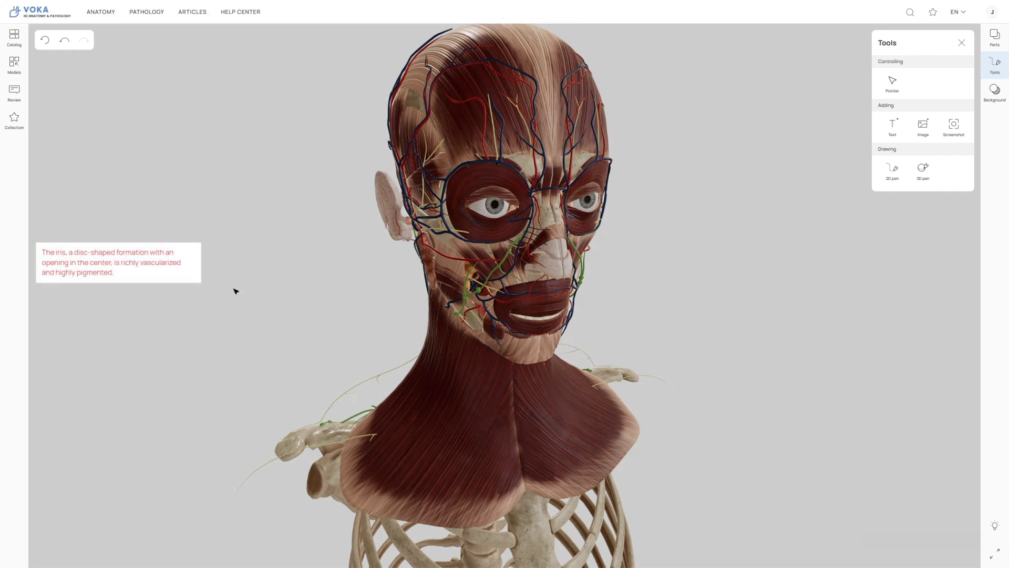
{"action": "left_click", "coordinate": [924, 127]}
{"action": "key", "text": "Return"}
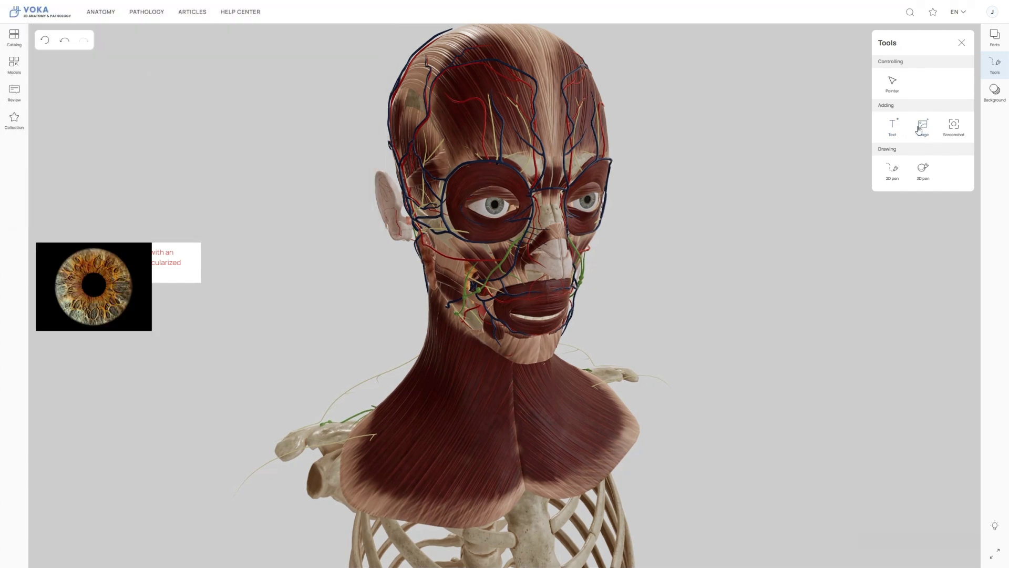
Step: Move the iris picture to the right of the head and enlarge it
{"action": "left_click_drag", "start_coordinate": [147, 284], "coordinate": [744, 224]}
{"action": "left_click_drag", "start_coordinate": [750, 270], "coordinate": [848, 346]}
{"action": "left_click_drag", "start_coordinate": [793, 292], "coordinate": [790, 288]}
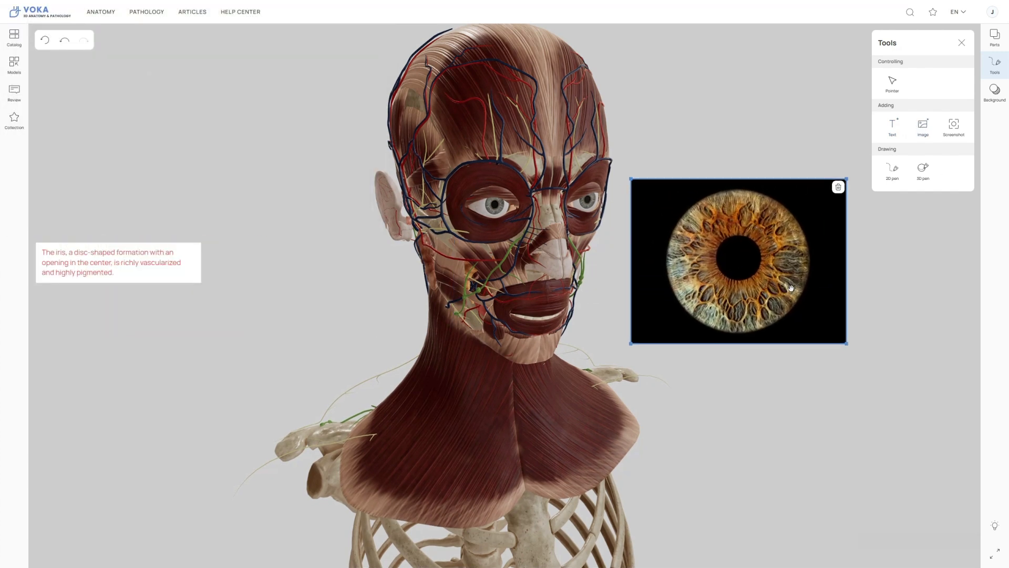
{"action": "left_click", "coordinate": [935, 126]}
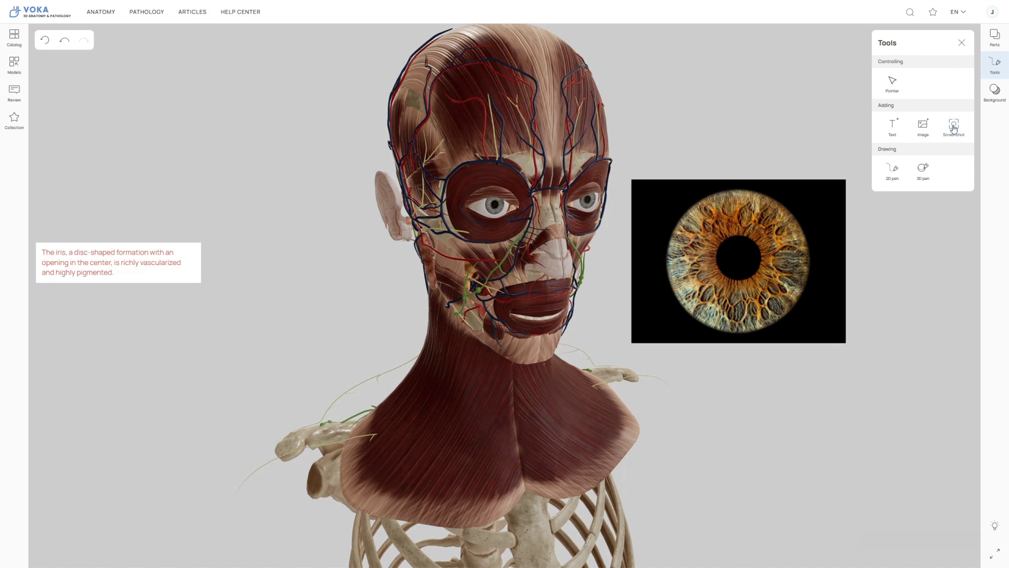
Step: Turn the head and capture a screenshot of it, copying it to the clipboard
{"action": "left_click", "coordinate": [953, 126]}
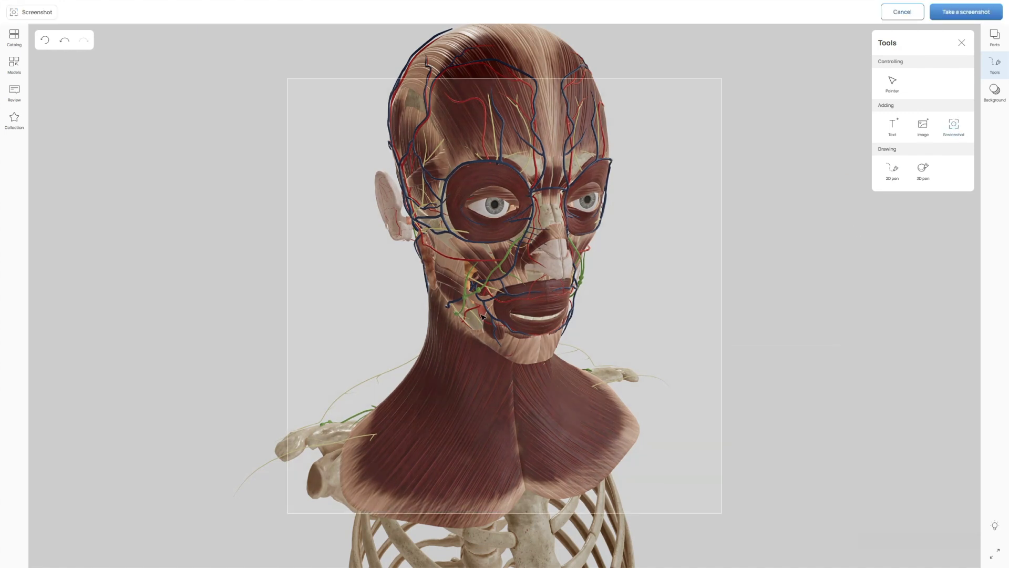
{"action": "left_click_drag", "start_coordinate": [482, 317], "coordinate": [569, 339]}
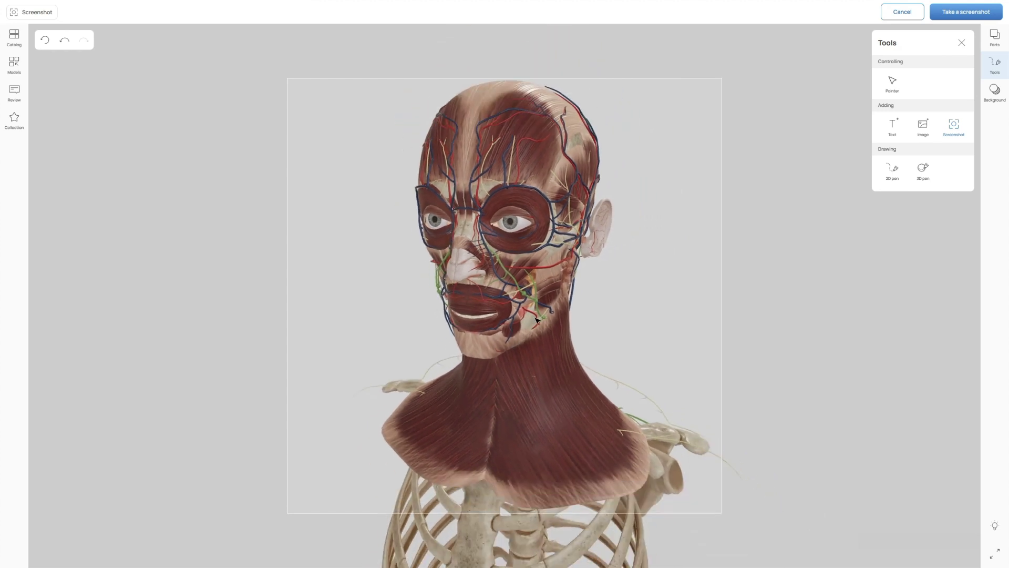
{"action": "left_click", "coordinate": [965, 18]}
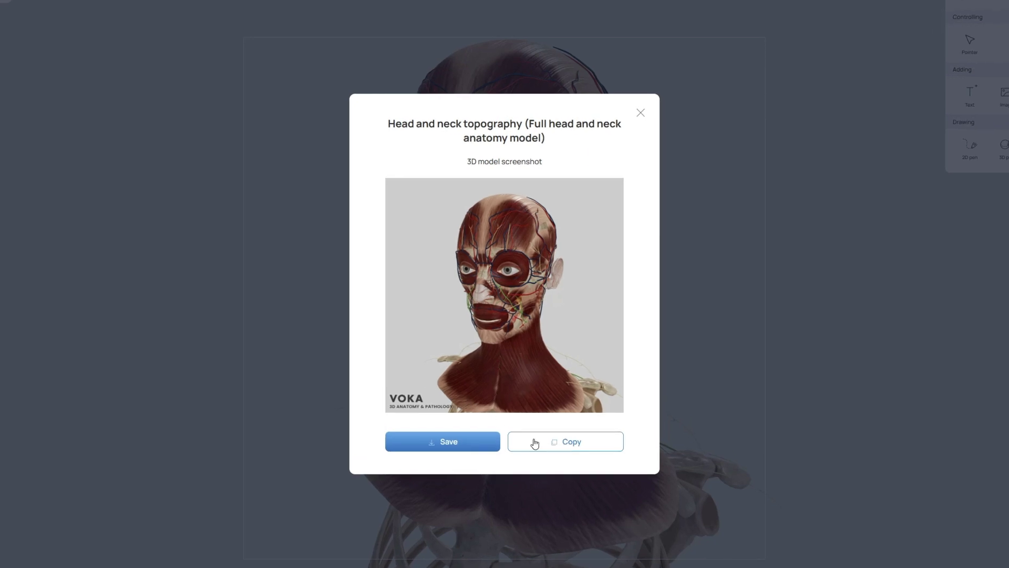
{"action": "left_click", "coordinate": [535, 443]}
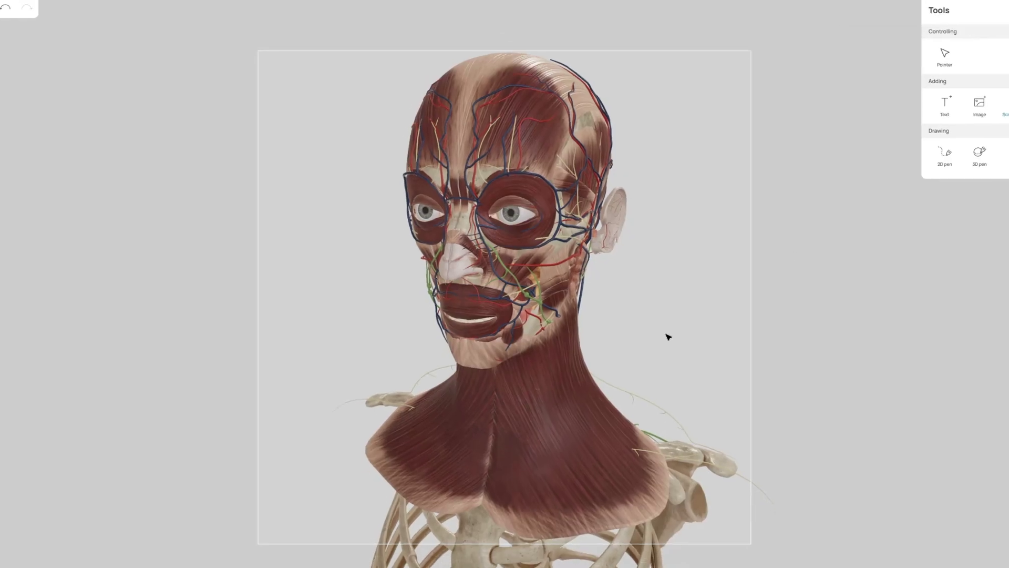
{"action": "left_click", "coordinate": [969, 146]}
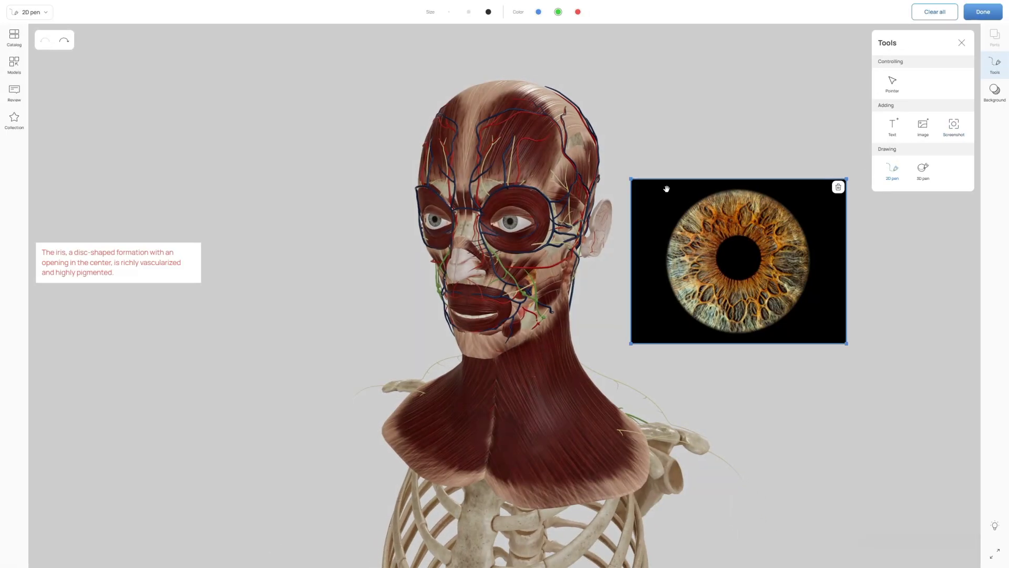
Step: Draw a green arrow at an eye and blue circles around both eyes with the 2D pen
{"action": "mouse_move", "coordinate": [348, 243]}
{"action": "left_mouse_down"}
{"action": "mouse_move", "coordinate": [408, 225]}
{"action": "mouse_move", "coordinate": [404, 246]}
{"action": "left_mouse_up"}
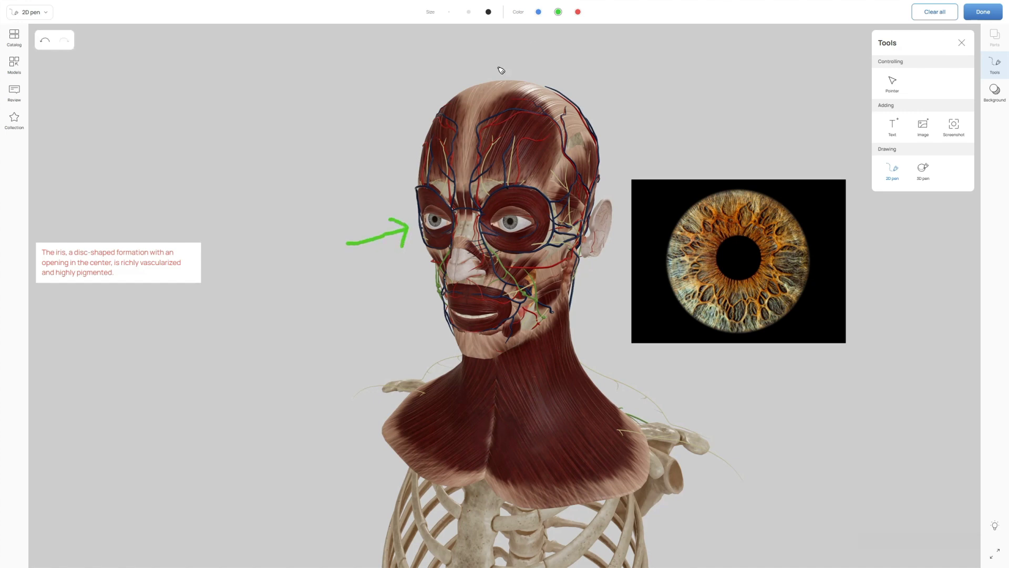
{"action": "left_click", "coordinate": [538, 14]}
{"action": "mouse_move", "coordinate": [423, 211]}
{"action": "left_mouse_down"}
{"action": "mouse_move", "coordinate": [449, 215]}
{"action": "mouse_move", "coordinate": [443, 238]}
{"action": "mouse_move", "coordinate": [423, 230]}
{"action": "mouse_move", "coordinate": [426, 207]}
{"action": "left_mouse_up"}
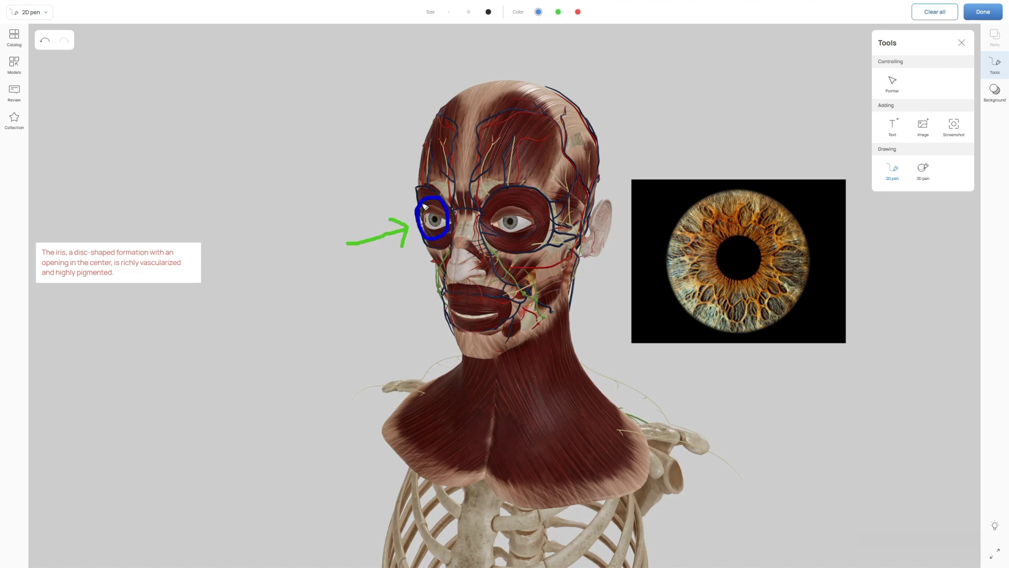
{"action": "mouse_move", "coordinate": [527, 205]}
{"action": "left_mouse_down"}
{"action": "mouse_move", "coordinate": [536, 224]}
{"action": "mouse_move", "coordinate": [517, 236]}
{"action": "mouse_move", "coordinate": [496, 225]}
{"action": "left_mouse_up"}
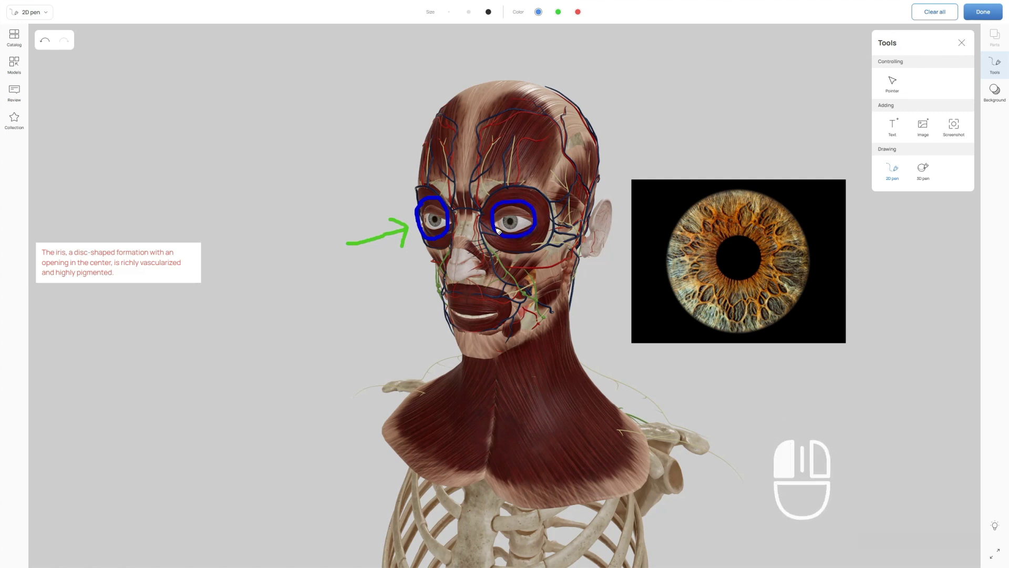
Step: Loop the eyes in red with the 3D pen, undo one stroke, and orbit the head
{"action": "left_click", "coordinate": [939, 183]}
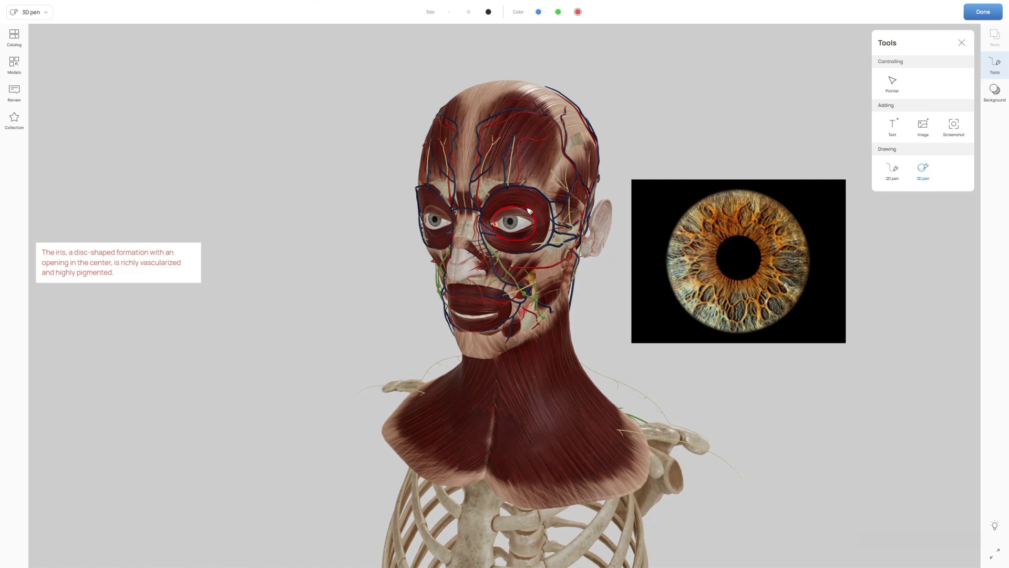
{"action": "left_click_drag", "start_coordinate": [530, 210], "coordinate": [529, 211]}
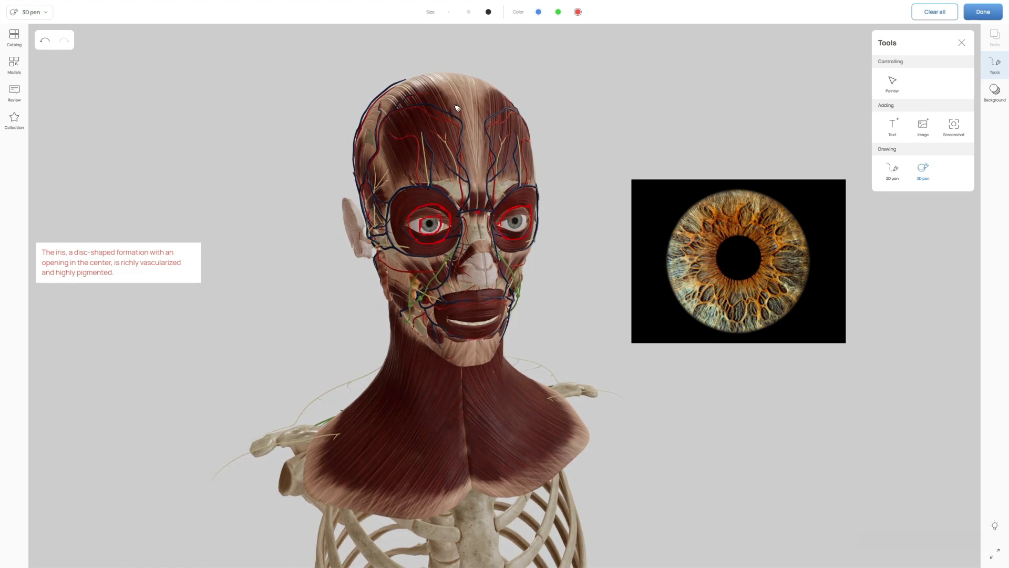
{"action": "left_click", "coordinate": [44, 40]}
{"action": "mouse_move", "coordinate": [436, 202]}
{"action": "left_mouse_down"}
{"action": "mouse_move", "coordinate": [455, 202]}
{"action": "mouse_move", "coordinate": [389, 180]}
{"action": "mouse_move", "coordinate": [377, 192]}
{"action": "left_mouse_up"}
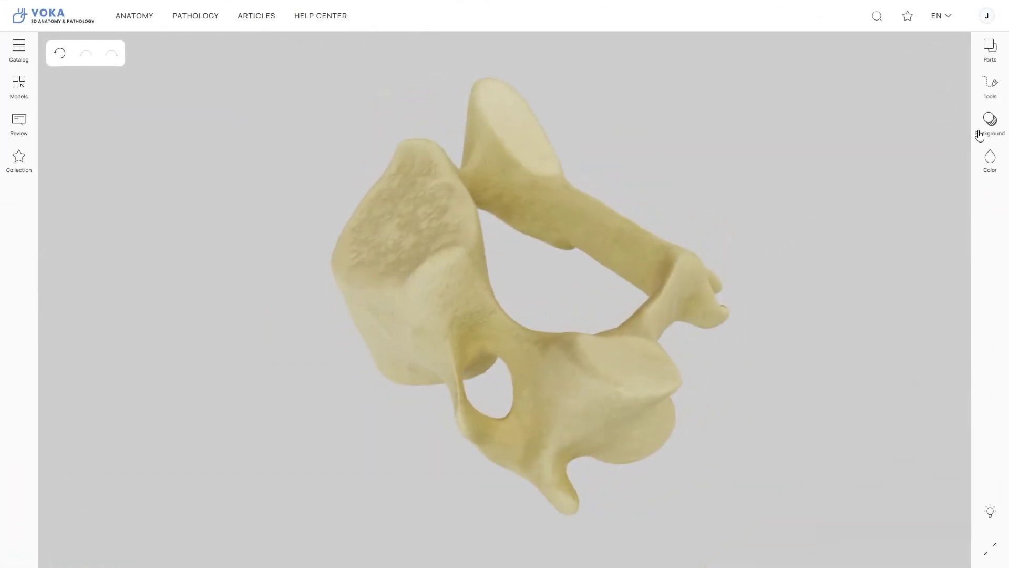
Step: Switch the viewer background to black and back to light grey
{"action": "mouse_move", "coordinate": [981, 133]}
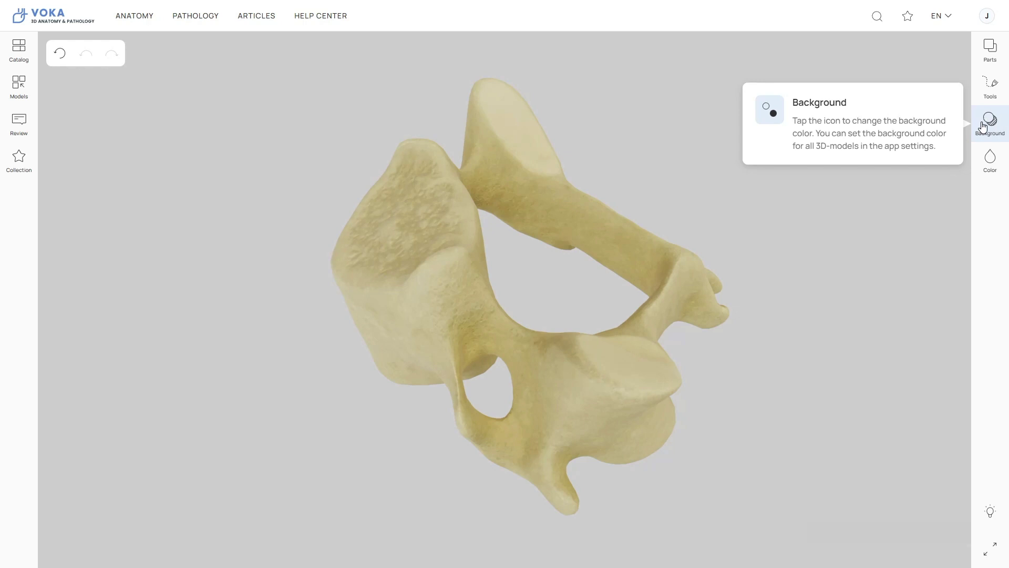
{"action": "left_click", "coordinate": [983, 127]}
{"action": "left_click", "coordinate": [983, 126]}
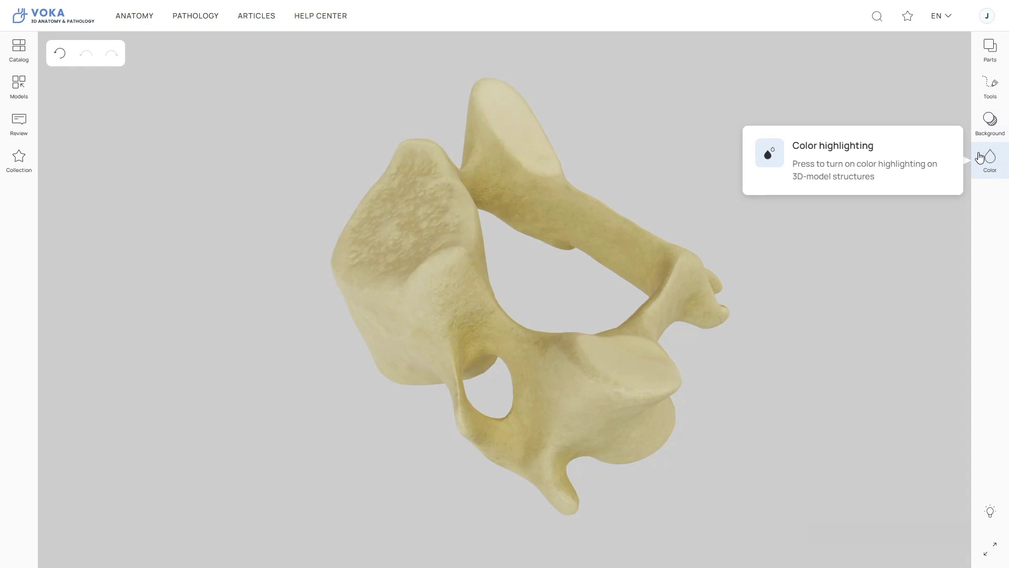
Step: Enable colour highlighting and identify the uncinate process, anterior tubercle, spinal nerve groove and C3 vertebra
{"action": "left_click", "coordinate": [977, 162]}
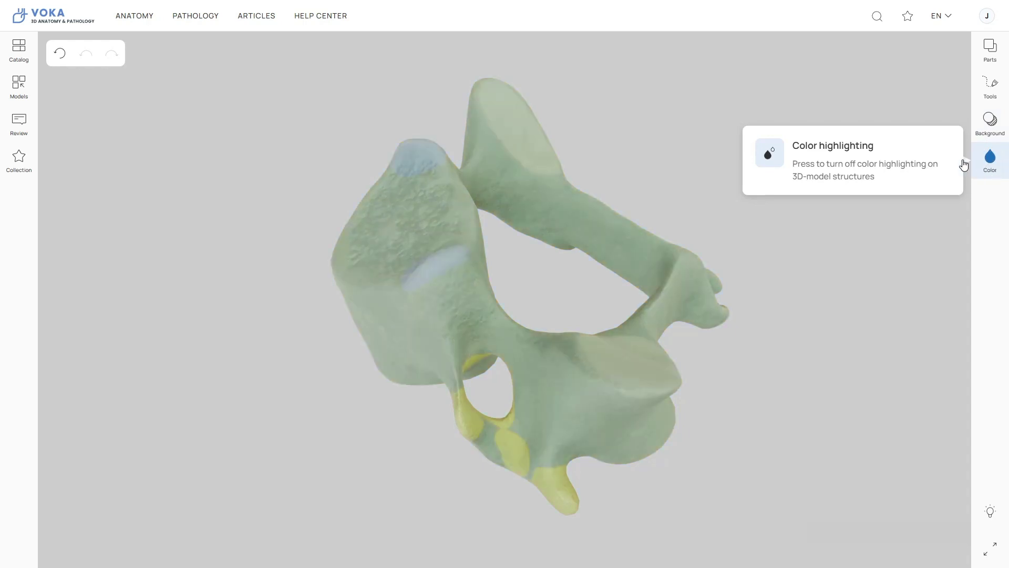
{"action": "left_click", "coordinate": [461, 259]}
{"action": "left_click", "coordinate": [472, 416]}
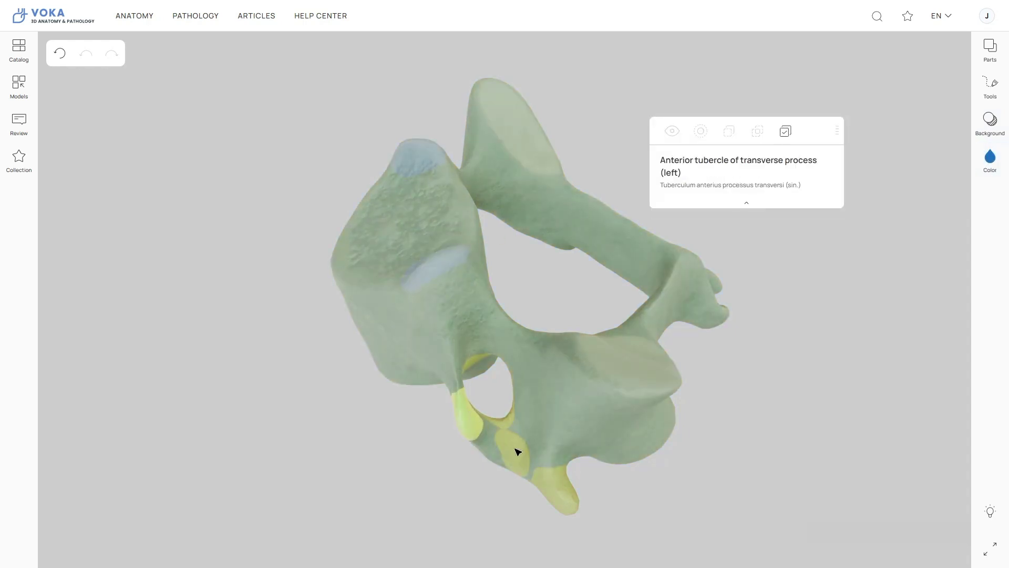
{"action": "left_click", "coordinate": [515, 450]}
{"action": "left_click", "coordinate": [558, 418]}
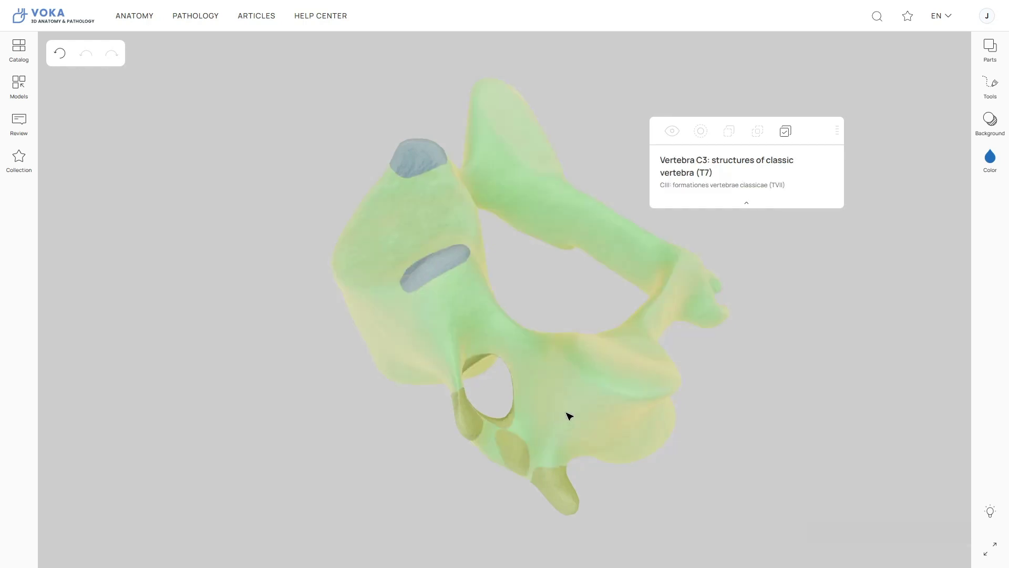
Step: Clear the selection, turn off colour highlighting, and rotate the vertebra in full screen
{"action": "left_click", "coordinate": [716, 407]}
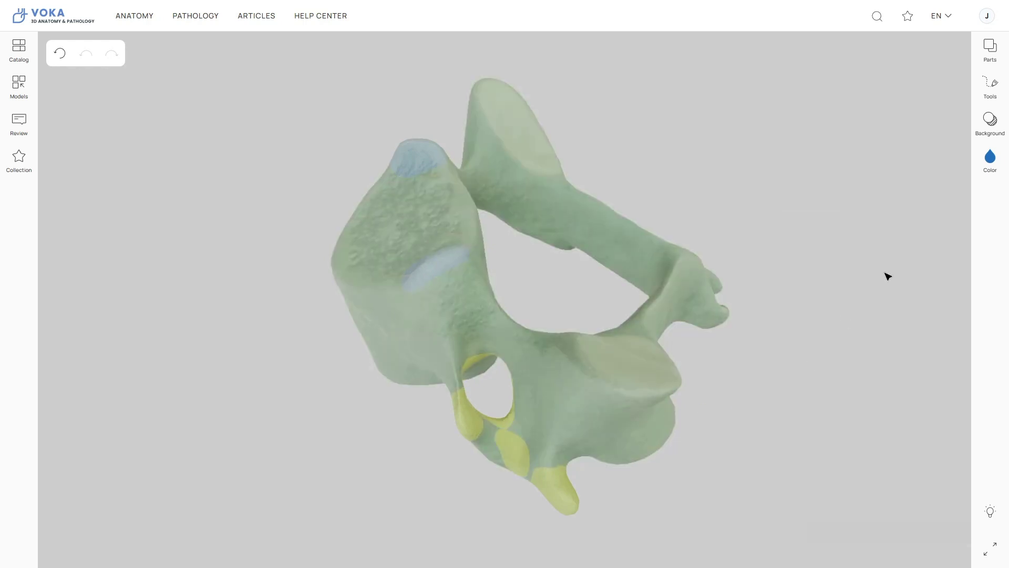
{"action": "left_click", "coordinate": [990, 156]}
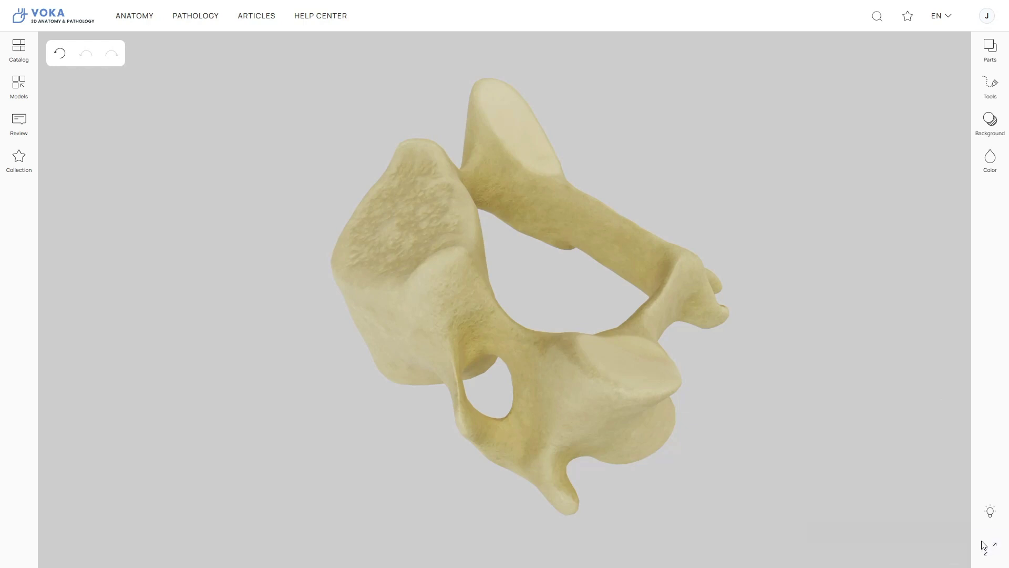
{"action": "left_click", "coordinate": [996, 558]}
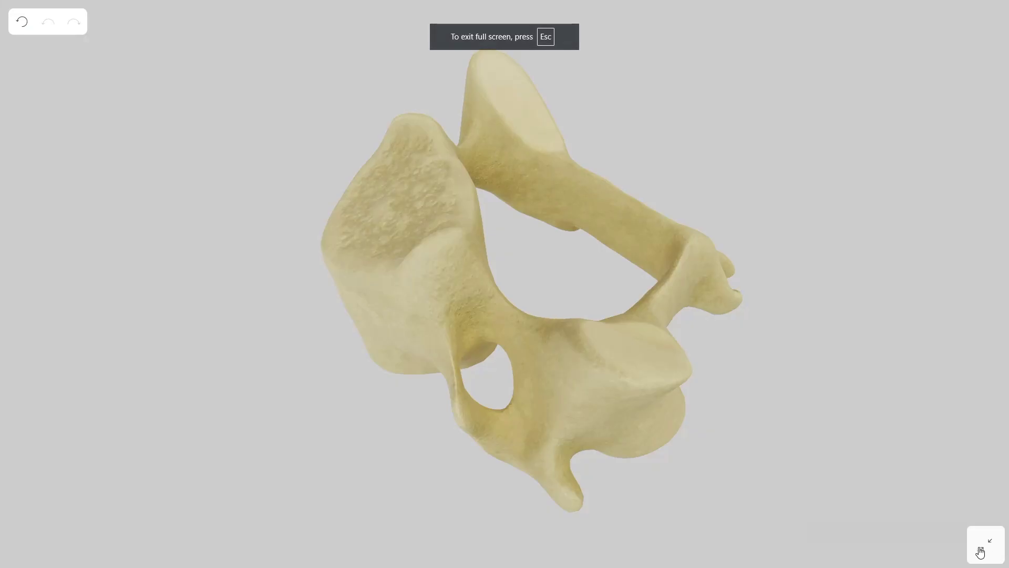
{"action": "mouse_move", "coordinate": [621, 401]}
{"action": "left_mouse_down"}
{"action": "mouse_move", "coordinate": [565, 372]}
{"action": "mouse_move", "coordinate": [513, 367]}
{"action": "mouse_move", "coordinate": [655, 396]}
{"action": "mouse_move", "coordinate": [724, 345]}
{"action": "mouse_move", "coordinate": [618, 401]}
{"action": "left_mouse_up"}
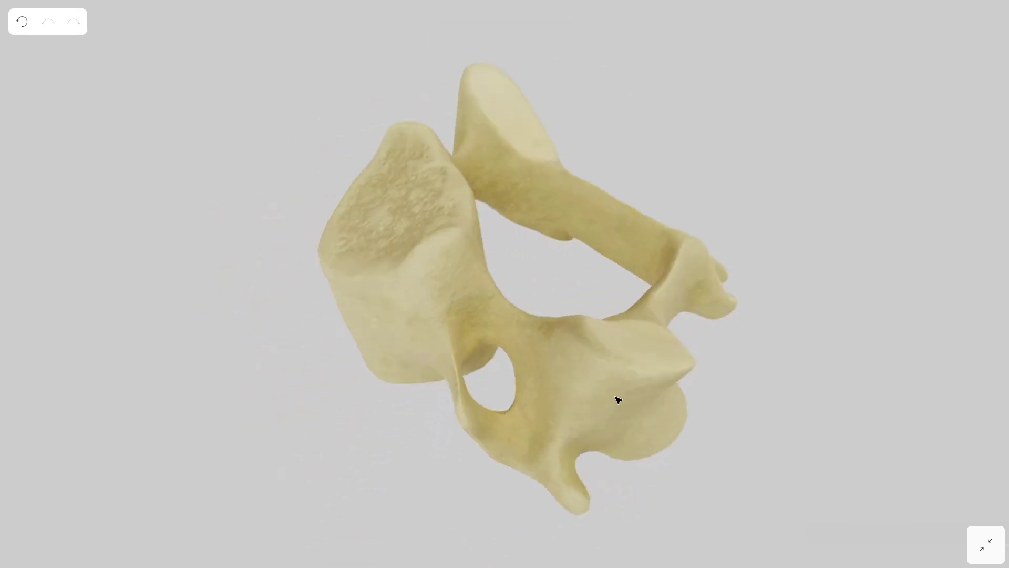
{"action": "left_click", "coordinate": [985, 561]}
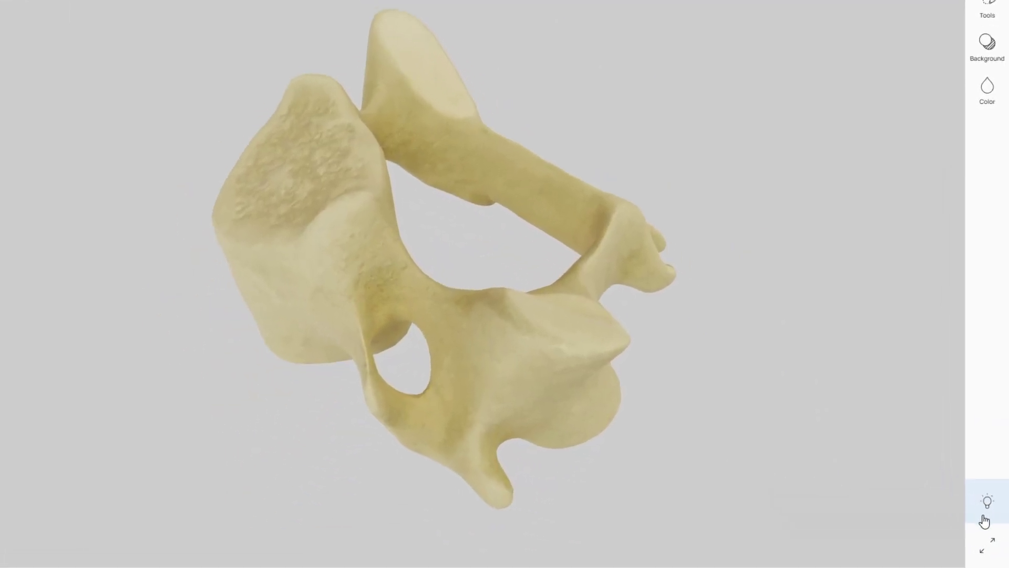
Step: Browse the viewer usage tips on drawing tools and display settings
{"action": "left_click", "coordinate": [984, 517]}
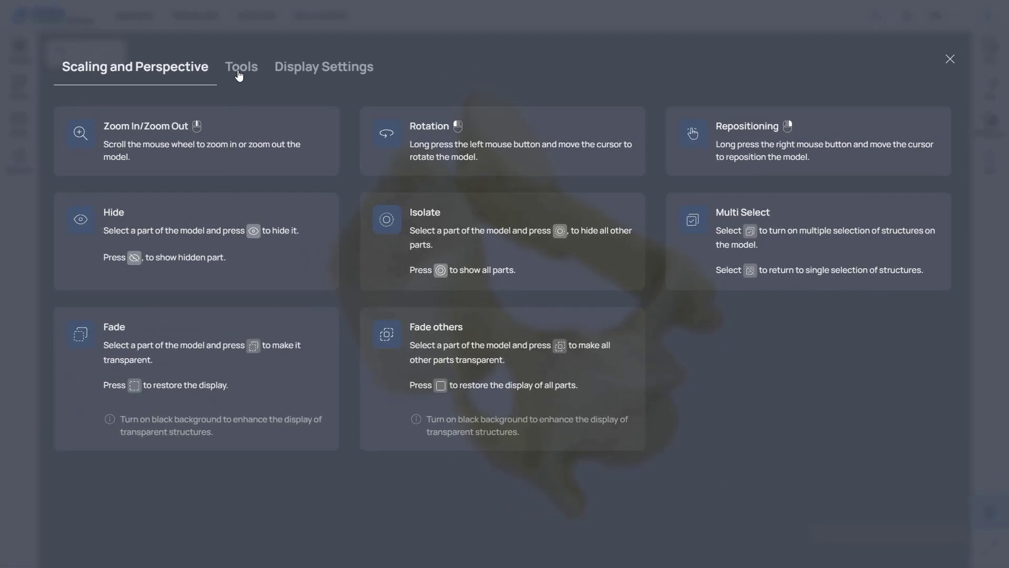
{"action": "left_click", "coordinate": [240, 68]}
{"action": "left_click", "coordinate": [324, 75]}
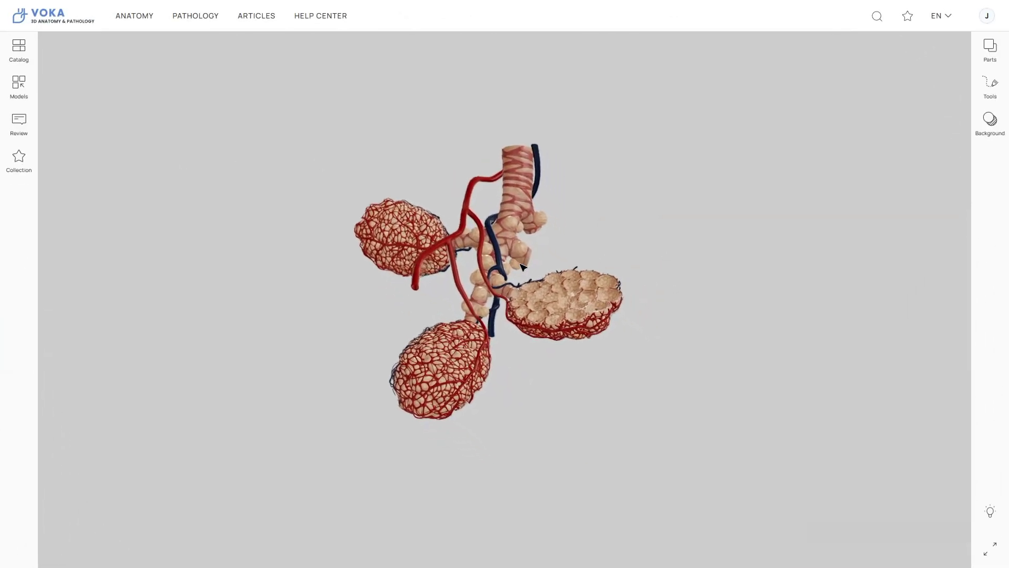
Step: Zoom into the alveoli, add the Respiratory zone (Acinus) model to the collection, and dismiss the feedback form
{"action": "scroll", "coordinate": [523, 267], "scroll_direction": "up", "scroll_amount": 5}
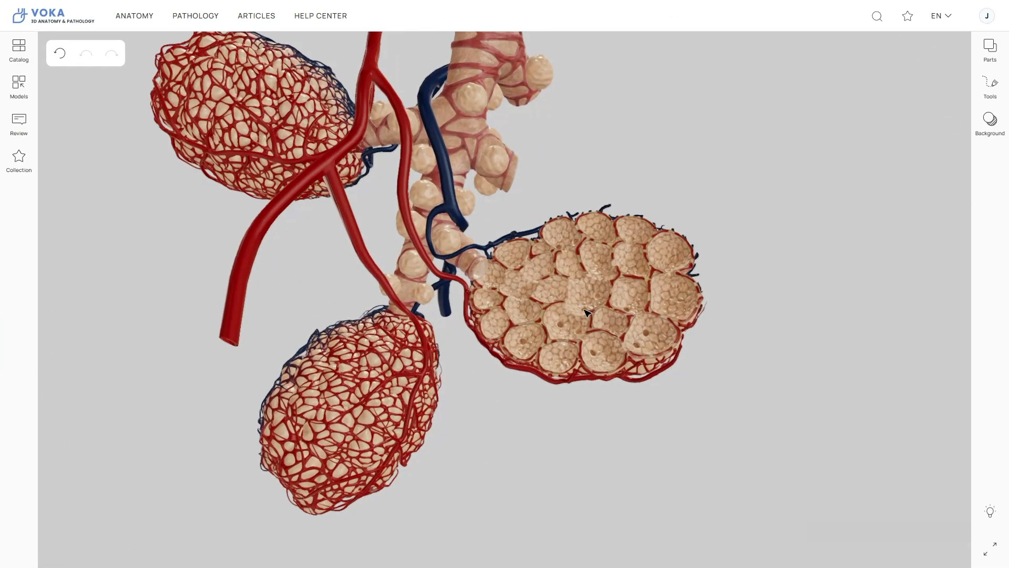
{"action": "scroll", "coordinate": [583, 313], "scroll_direction": "up", "scroll_amount": 4}
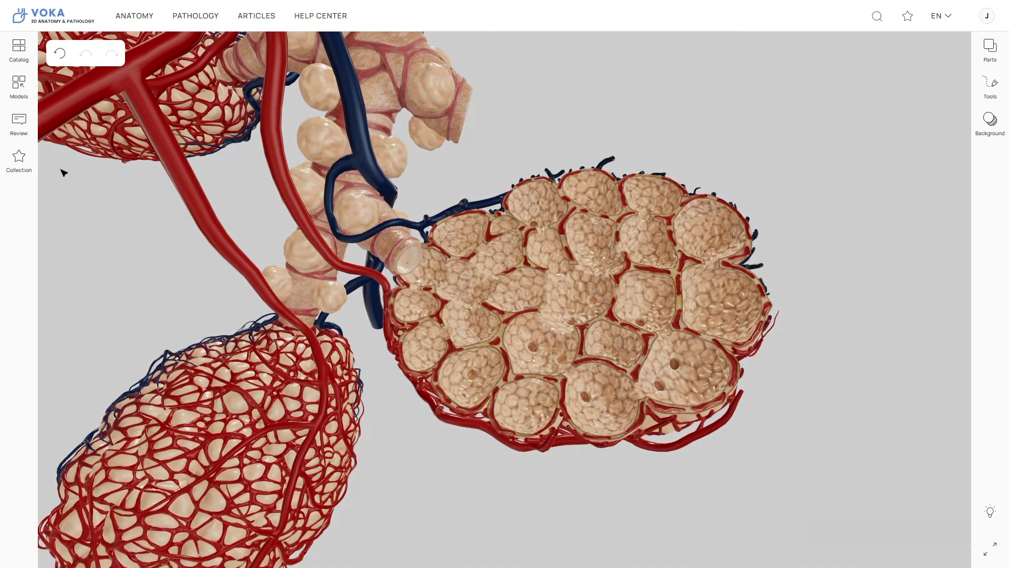
{"action": "left_click", "coordinate": [21, 161]}
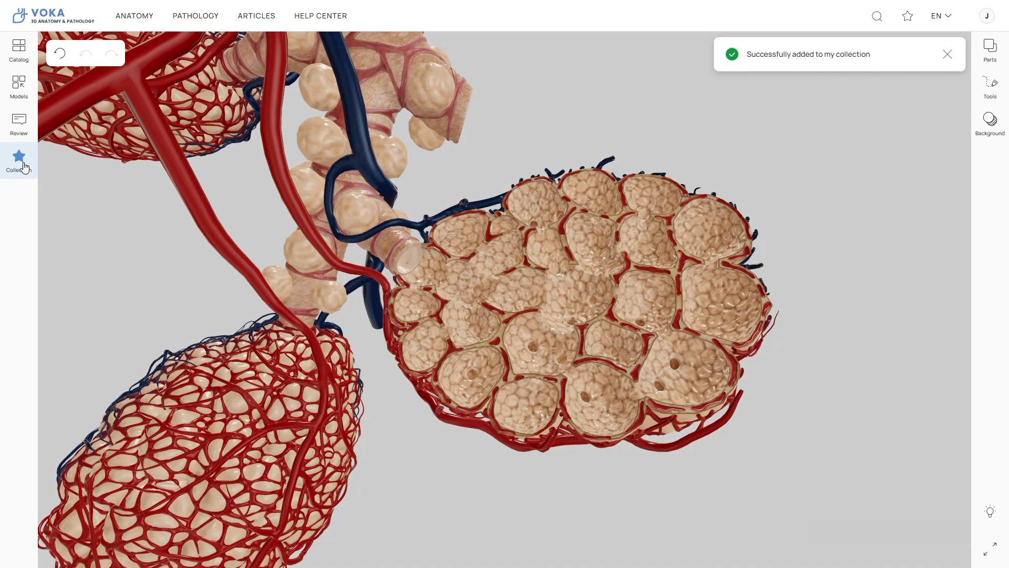
{"action": "left_click", "coordinate": [20, 125]}
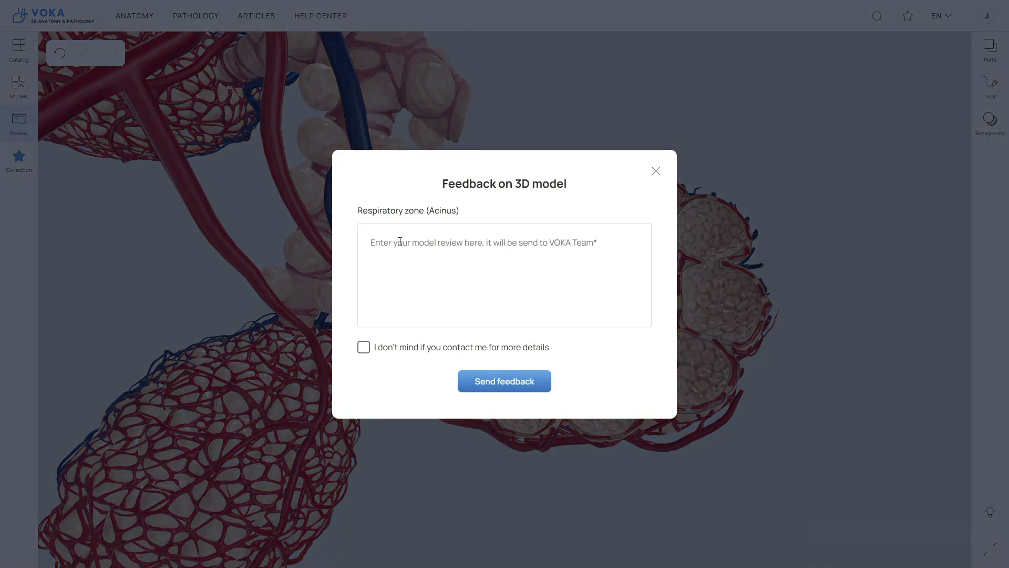
{"action": "left_click", "coordinate": [655, 171]}
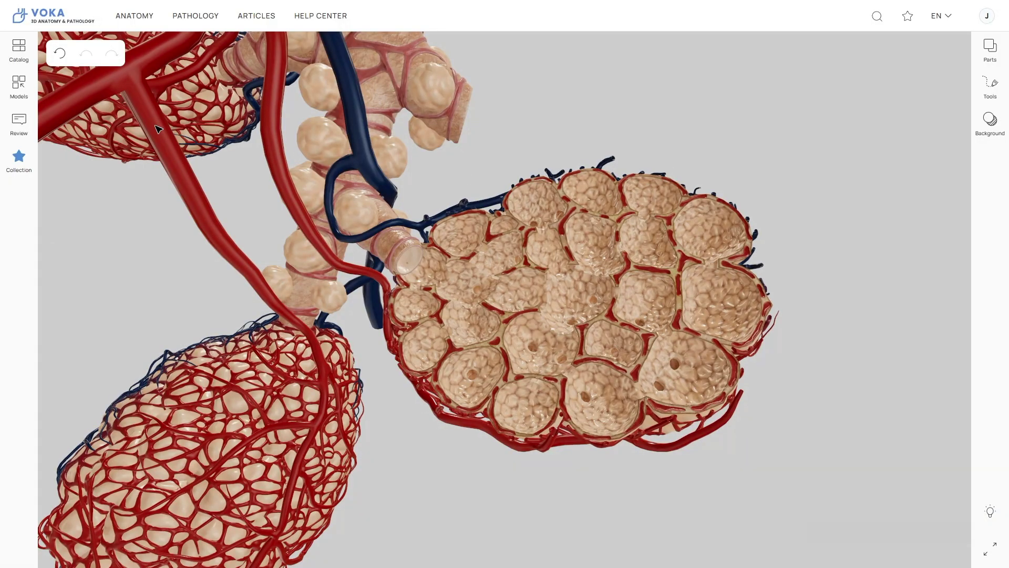
Step: Open the related Alveolar sac model and view it from above
{"action": "left_click", "coordinate": [20, 87]}
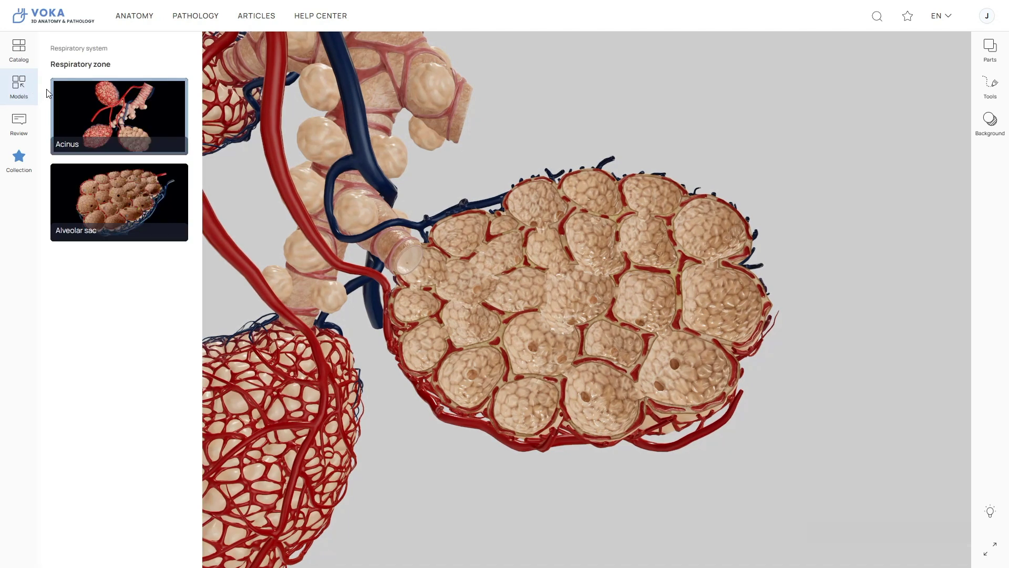
{"action": "left_click", "coordinate": [112, 211]}
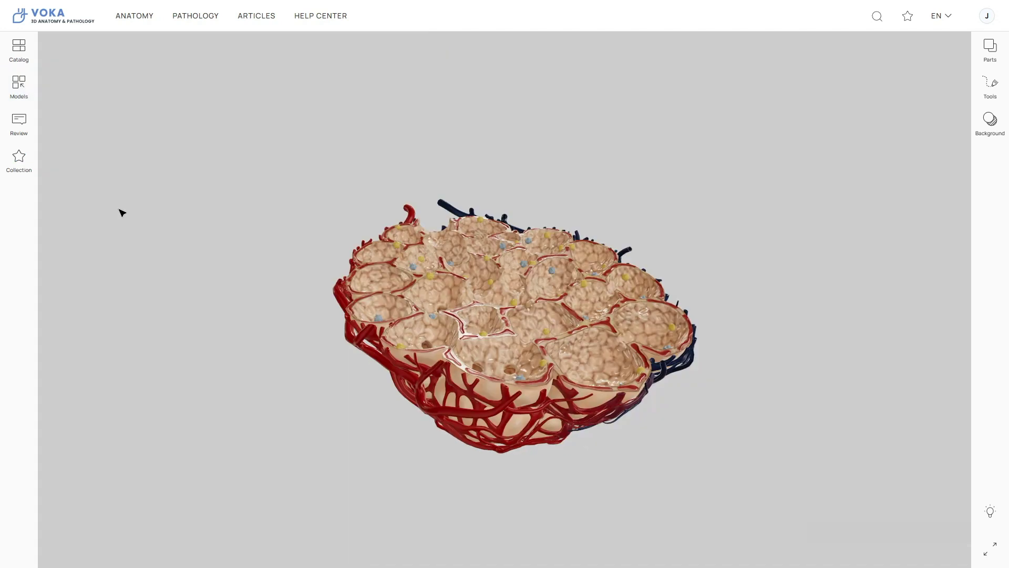
{"action": "left_click_drag", "start_coordinate": [444, 293], "coordinate": [444, 355]}
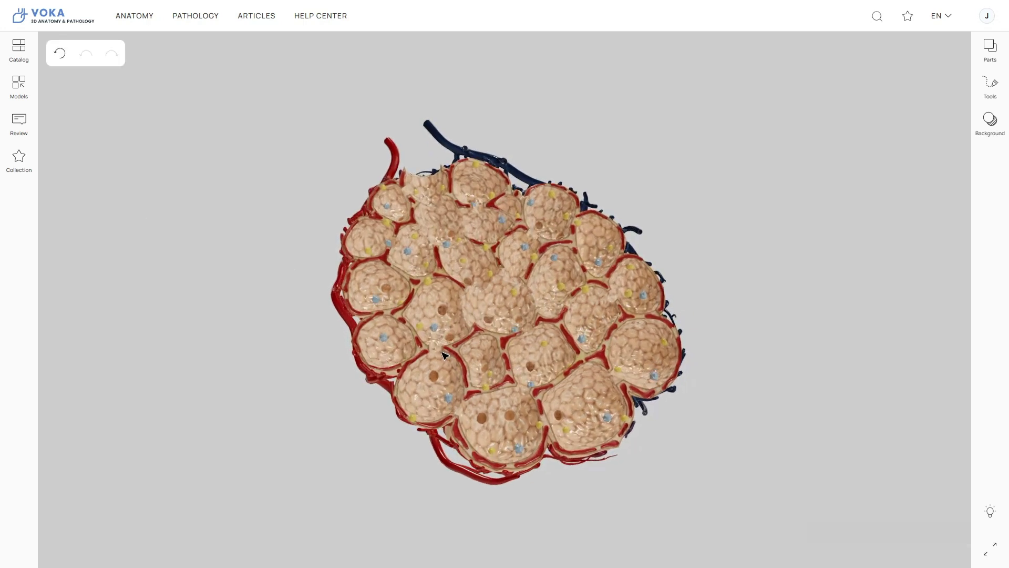
Step: Browse the microanatomy catalogue to Cardiovascular system > Heart, then list Congenital Heart Defects
{"action": "left_click", "coordinate": [19, 63]}
{"action": "left_click", "coordinate": [84, 105]}
{"action": "left_click", "coordinate": [74, 130]}
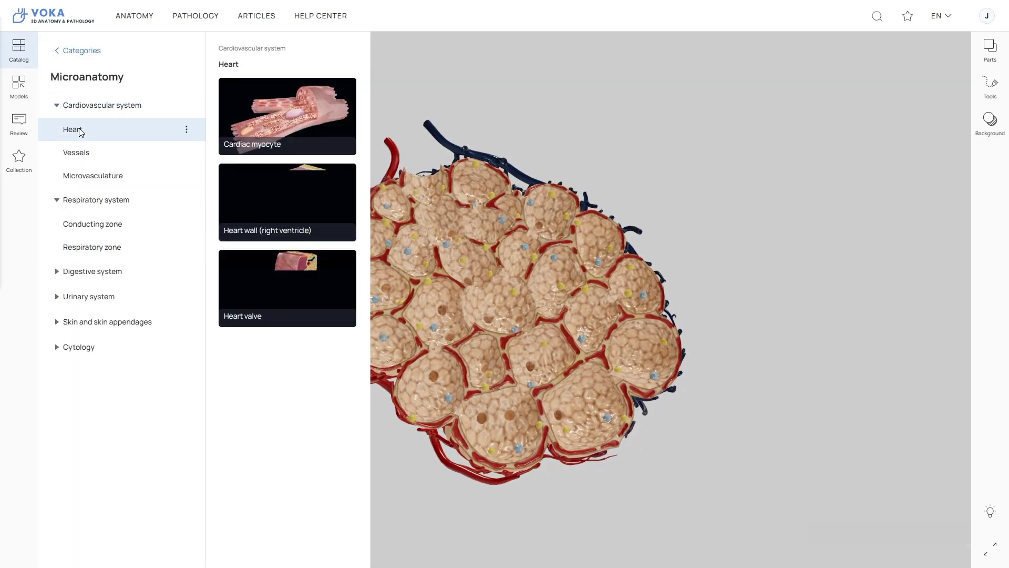
{"action": "left_click", "coordinate": [60, 54]}
{"action": "left_click", "coordinate": [108, 388]}
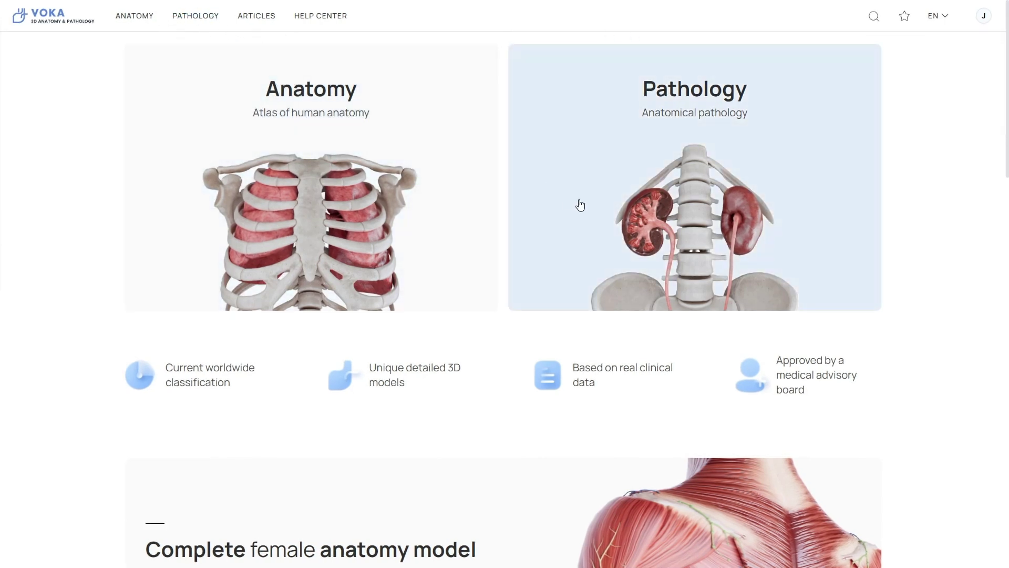
Step: Open the Pathology atlas and scroll through its categories grid
{"action": "left_click", "coordinate": [581, 205]}
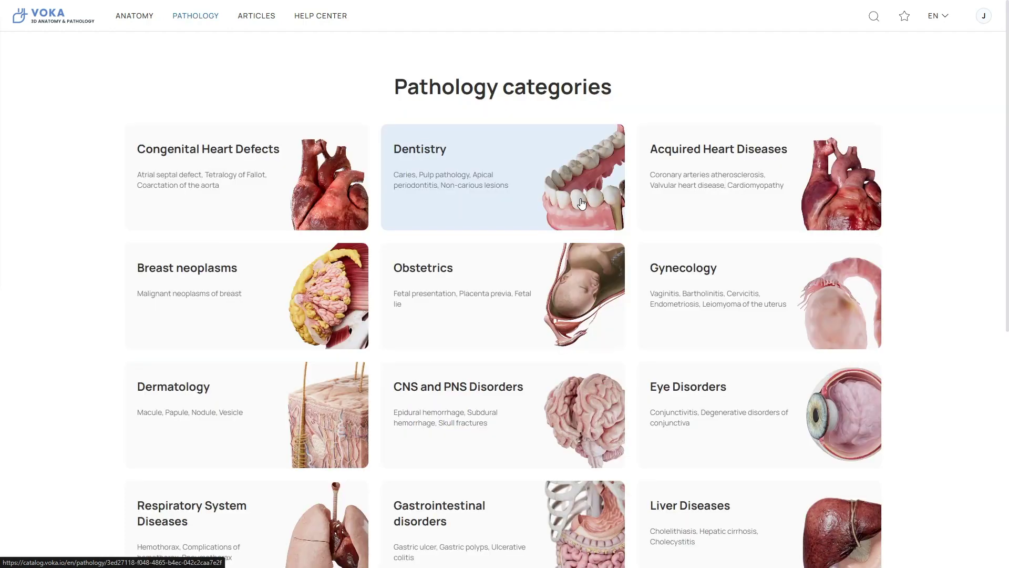
{"action": "scroll", "coordinate": [630, 175], "scroll_direction": "down", "scroll_amount": 3}
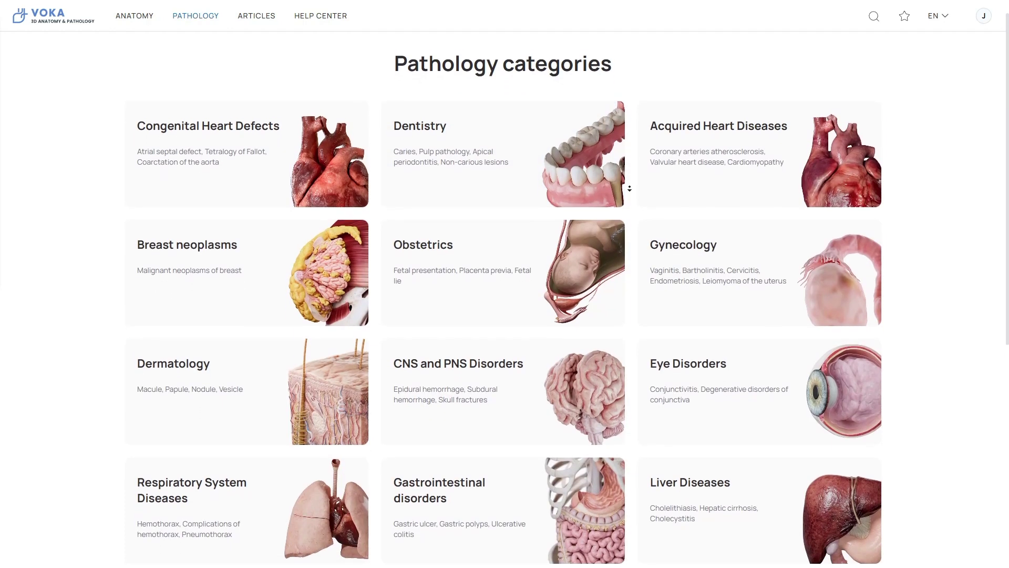
{"action": "scroll", "coordinate": [629, 188], "scroll_direction": "down", "scroll_amount": 1}
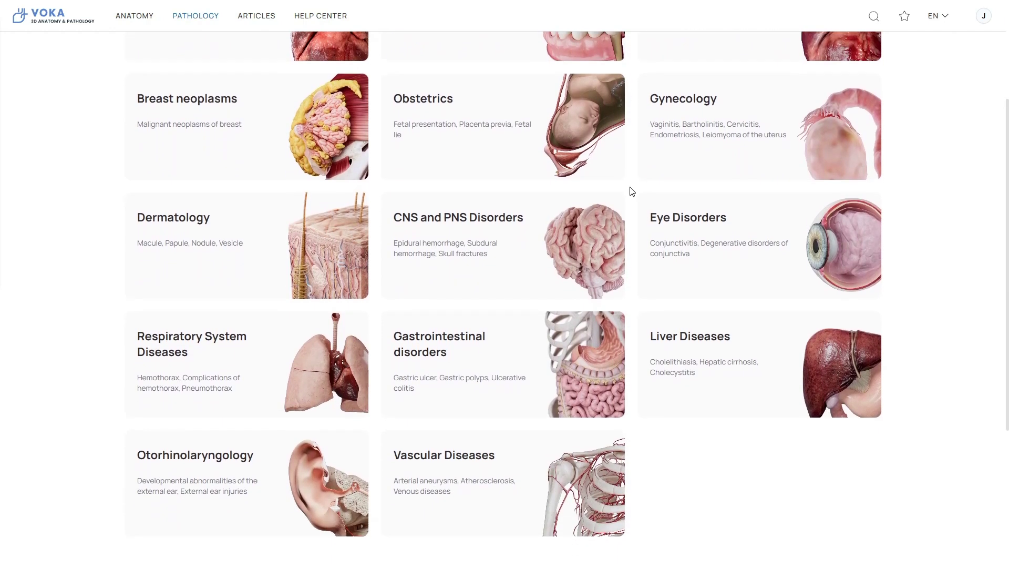
{"action": "scroll", "coordinate": [632, 190], "scroll_direction": "up", "scroll_amount": 3}
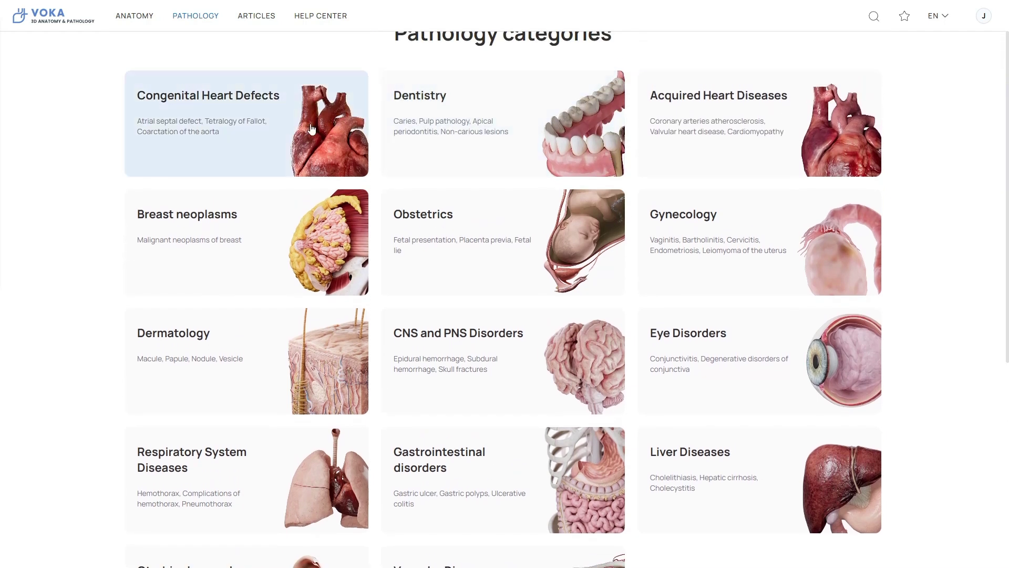
Step: Open Congenital Heart Defects and scroll through its list of defects and models
{"action": "left_click", "coordinate": [243, 142]}
{"action": "scroll", "coordinate": [343, 160], "scroll_direction": "down", "scroll_amount": 5}
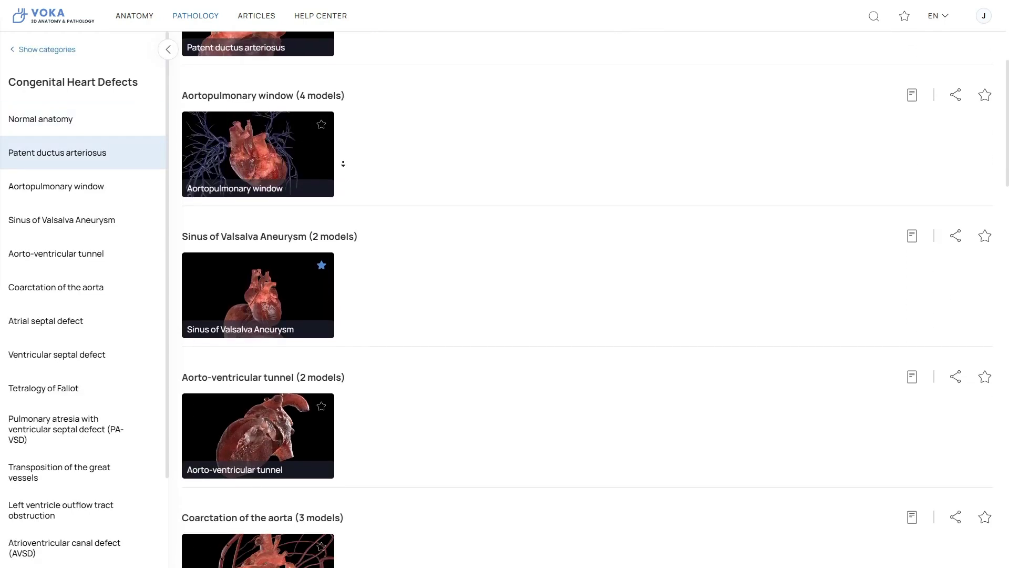
{"action": "scroll", "coordinate": [343, 163], "scroll_direction": "down", "scroll_amount": 4}
{"action": "scroll", "coordinate": [342, 130], "scroll_direction": "up", "scroll_amount": 7}
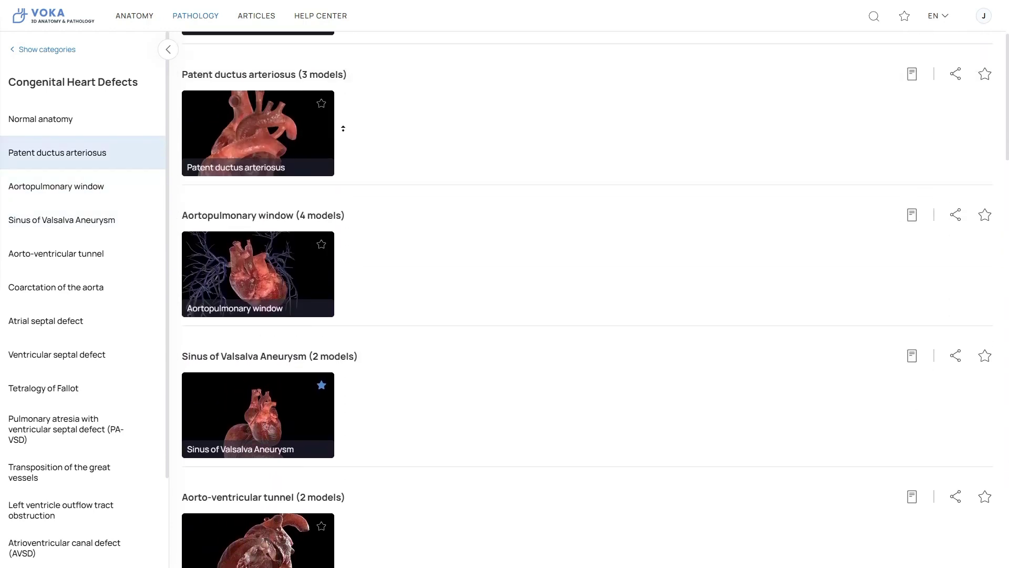
{"action": "scroll", "coordinate": [343, 128], "scroll_direction": "up", "scroll_amount": 3}
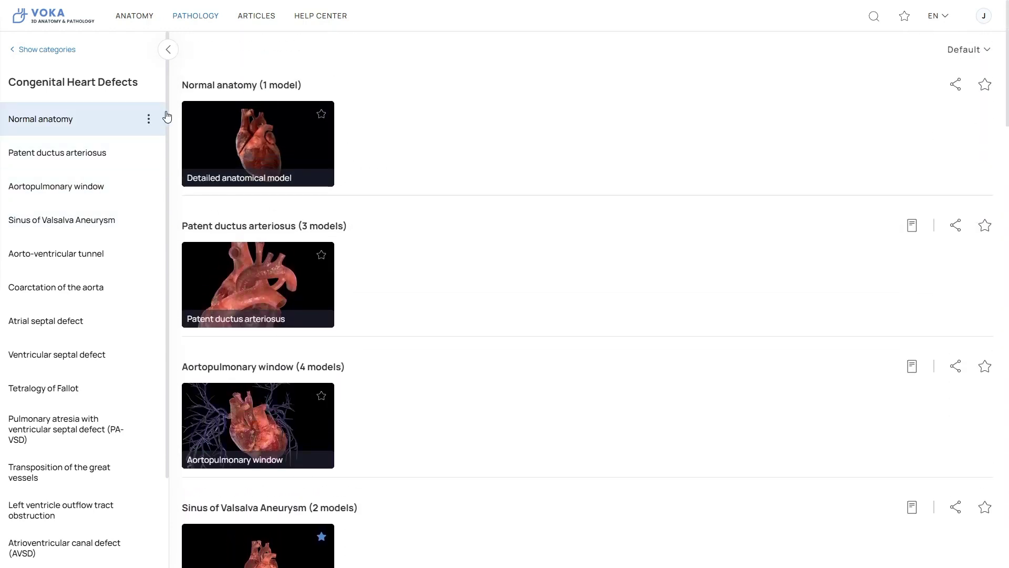
Step: Read the Patent ductus arteriosus article, save it to the collection, copy its link, and go to its models
{"action": "left_click", "coordinate": [911, 226]}
{"action": "scroll", "coordinate": [891, 271], "scroll_direction": "down", "scroll_amount": 3}
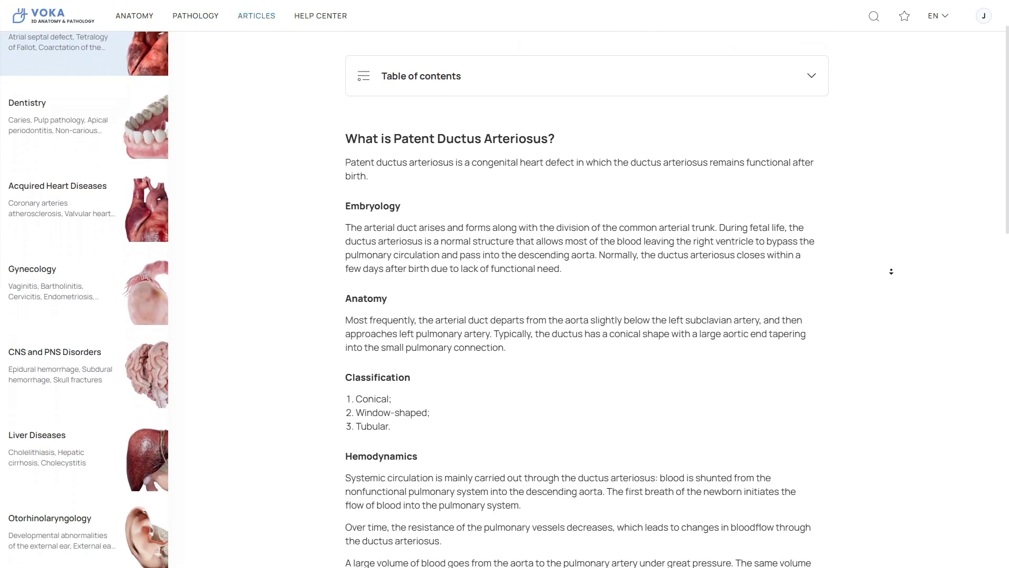
{"action": "scroll", "coordinate": [891, 271], "scroll_direction": "down", "scroll_amount": 4}
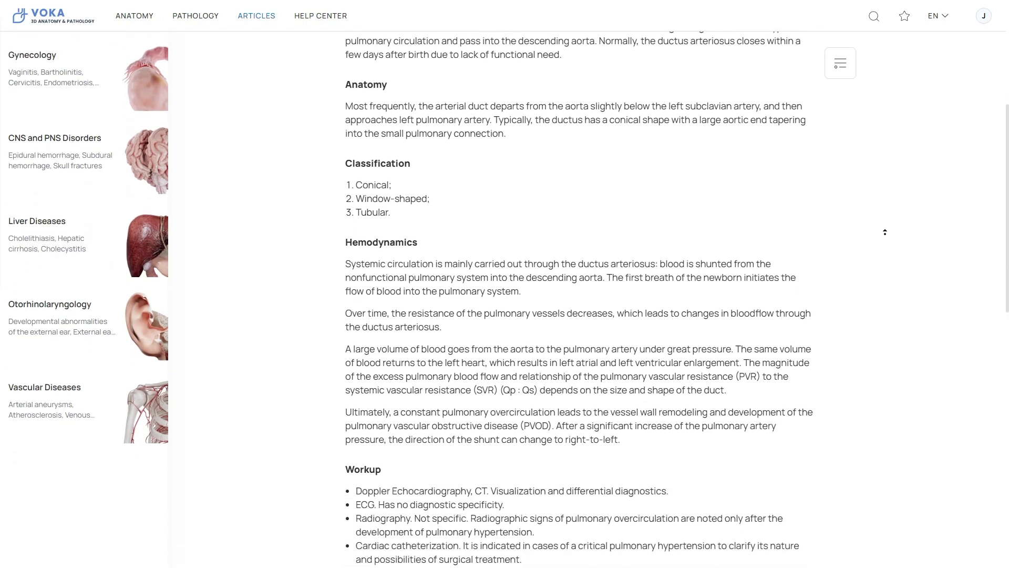
{"action": "scroll", "coordinate": [885, 231], "scroll_direction": "up", "scroll_amount": 7}
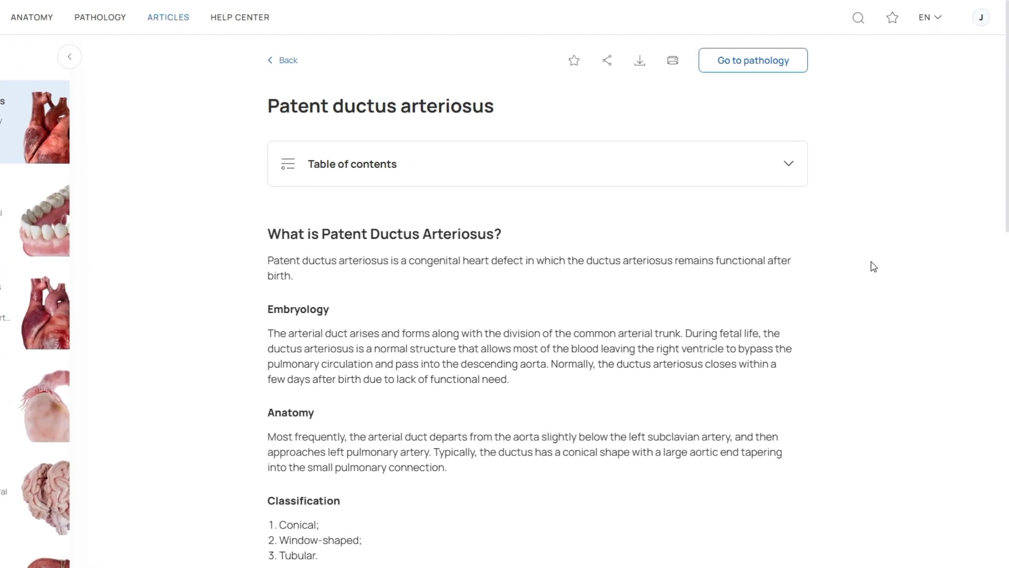
{"action": "left_click", "coordinate": [543, 68]}
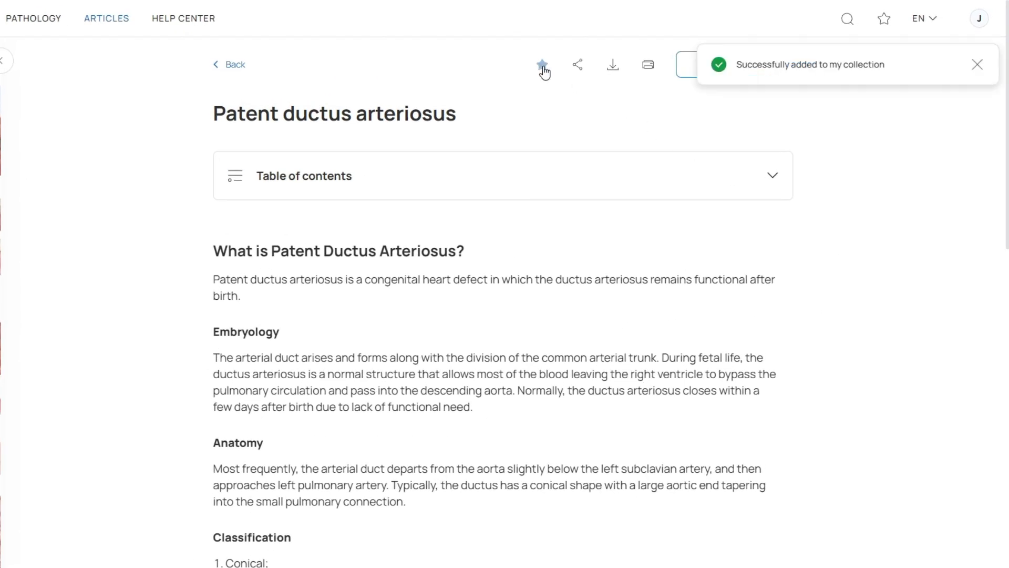
{"action": "left_click", "coordinate": [578, 69]}
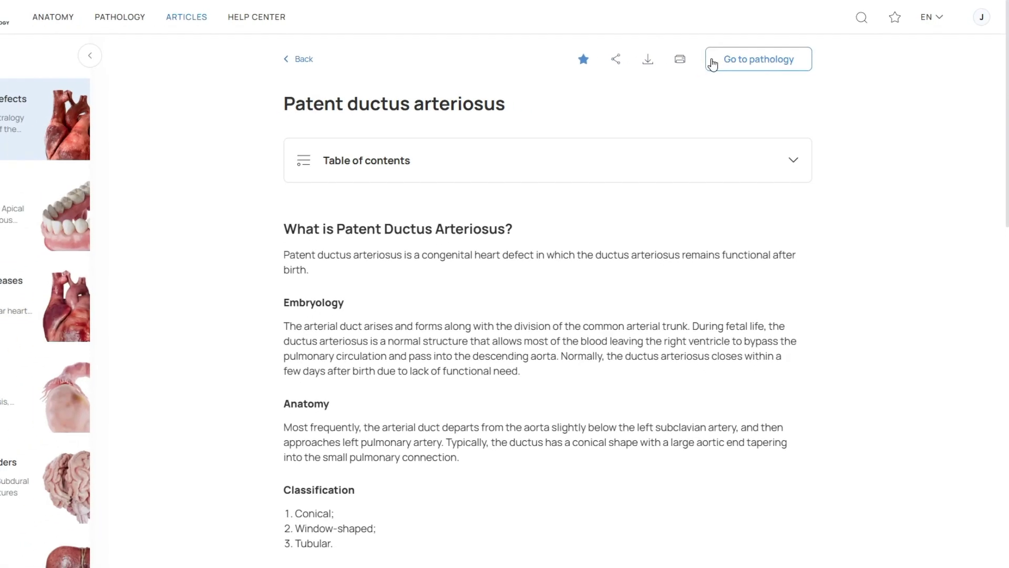
{"action": "left_click", "coordinate": [712, 64]}
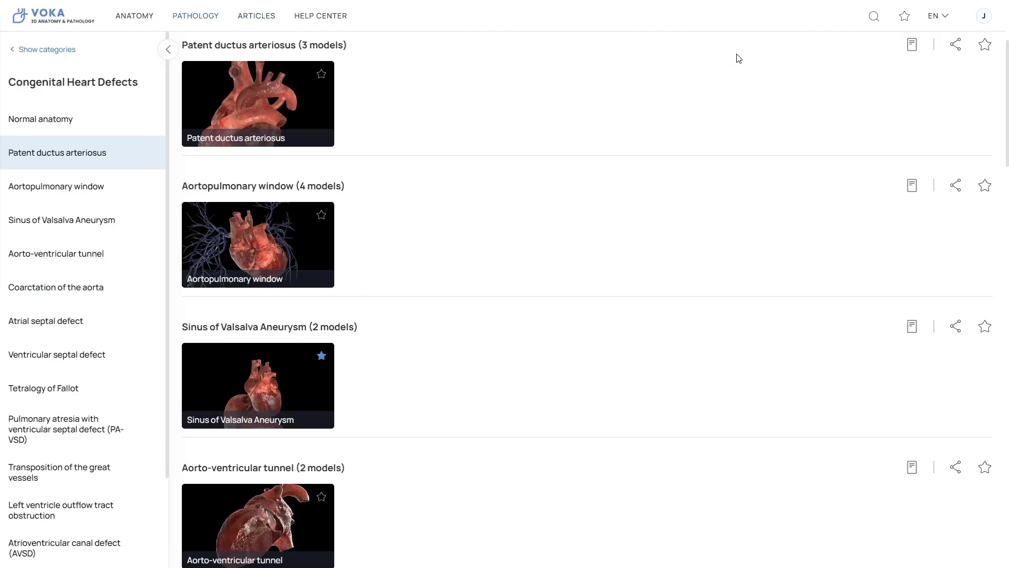
Step: Open the Patent ductus arteriosus heart model, spin it, and show it in topography with the thorax
{"action": "left_click", "coordinate": [240, 135]}
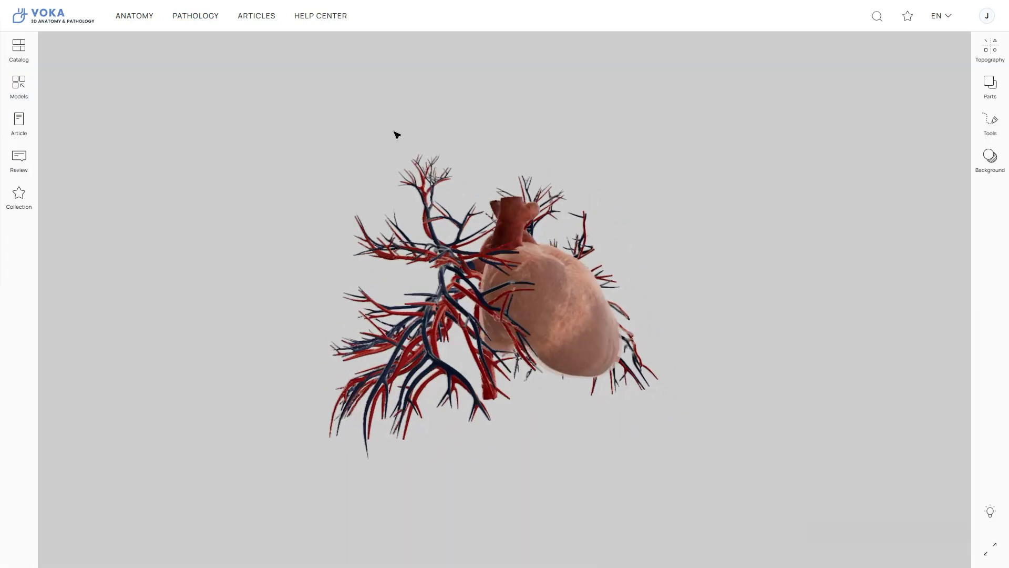
{"action": "left_click_drag", "start_coordinate": [397, 135], "coordinate": [921, 129]}
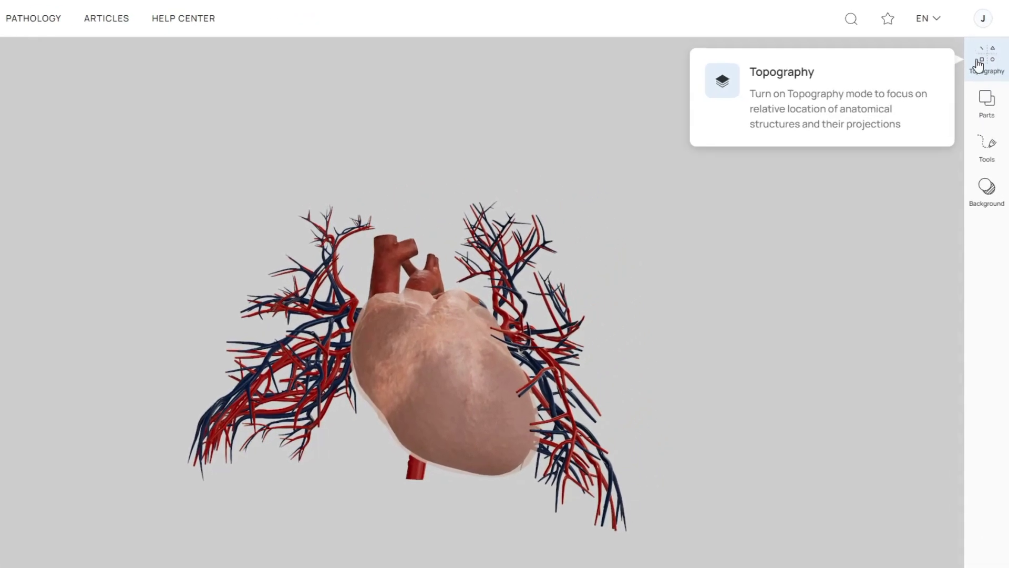
{"action": "left_click", "coordinate": [978, 64]}
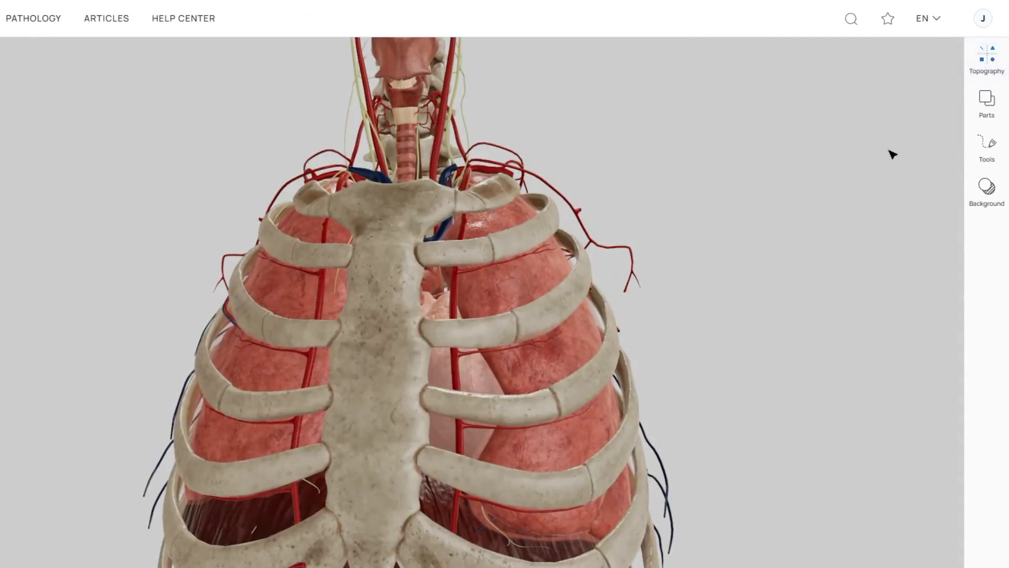
{"action": "left_click_drag", "start_coordinate": [685, 316], "coordinate": [705, 331]}
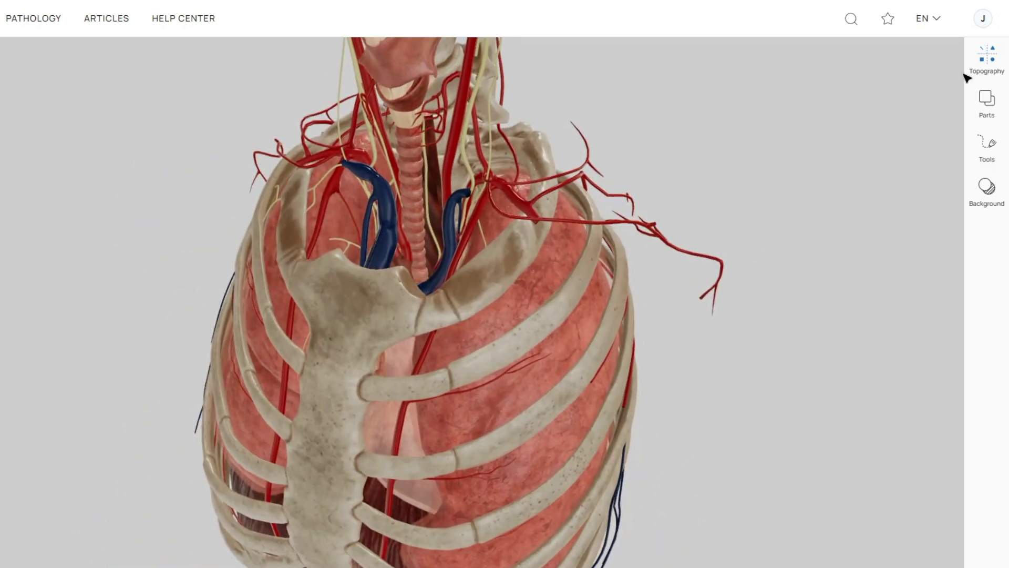
Step: Hide the muscles and bones in the model's parts list
{"action": "left_click", "coordinate": [986, 105]}
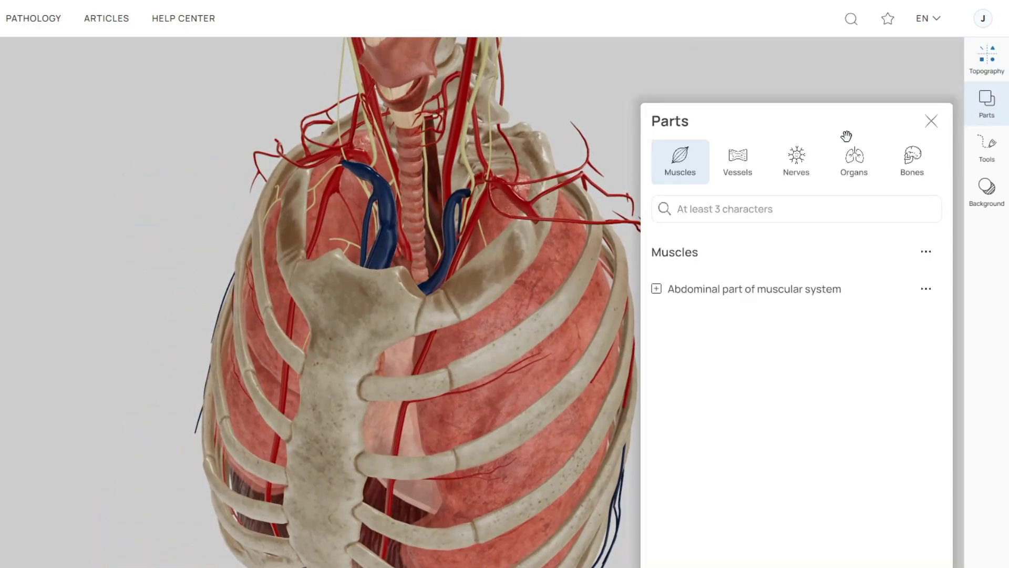
{"action": "left_click", "coordinate": [680, 160]}
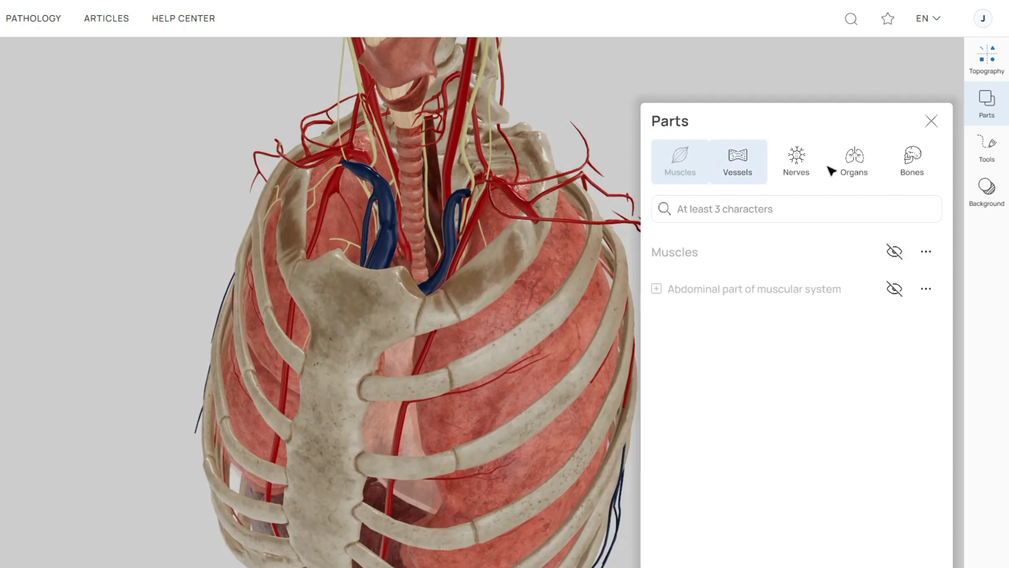
{"action": "left_click", "coordinate": [906, 165]}
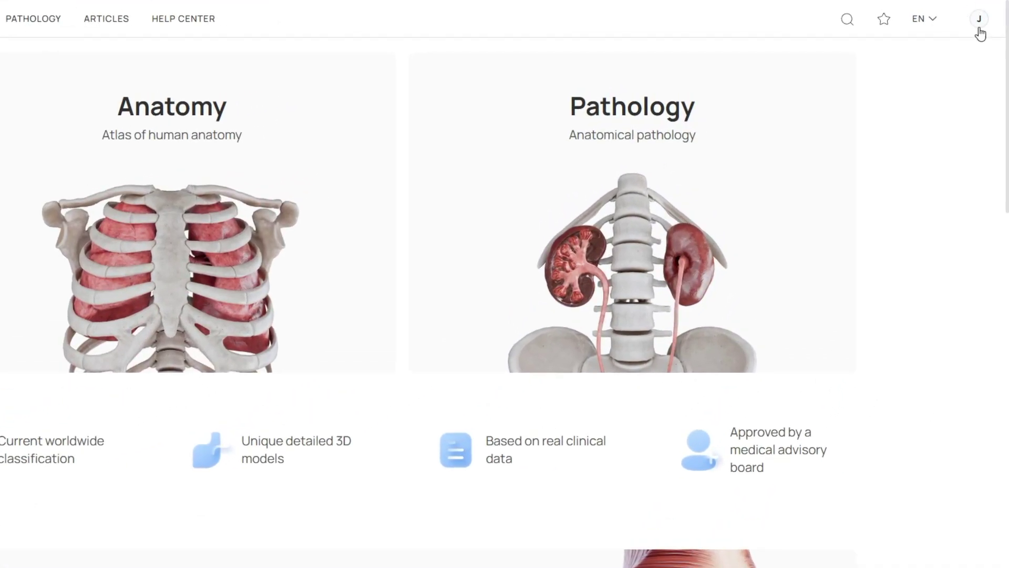
Step: From the J account menu open Settings, view Change Password, then set the Appearance theme to Dark
{"action": "left_click", "coordinate": [979, 26]}
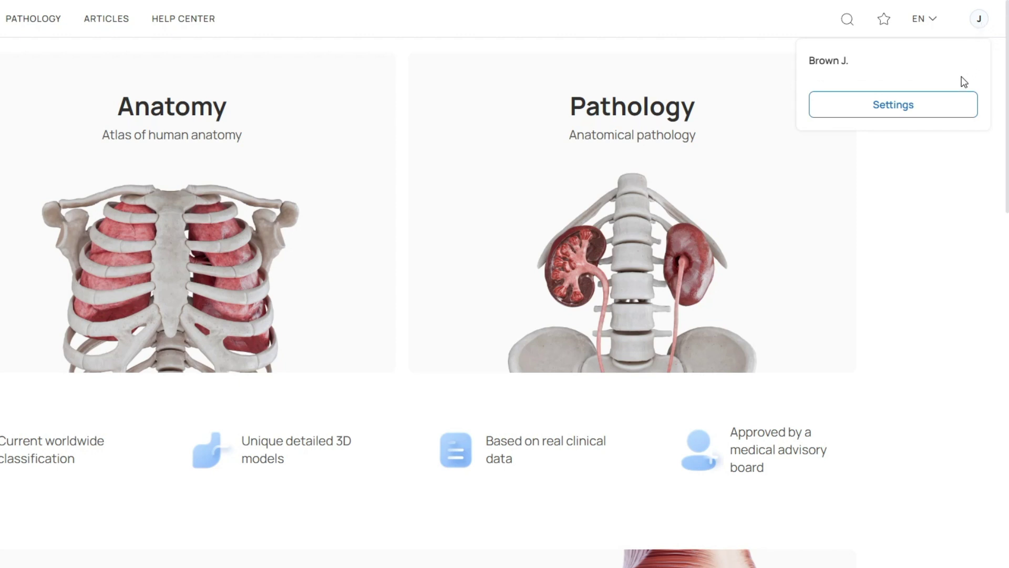
{"action": "left_click", "coordinate": [958, 100]}
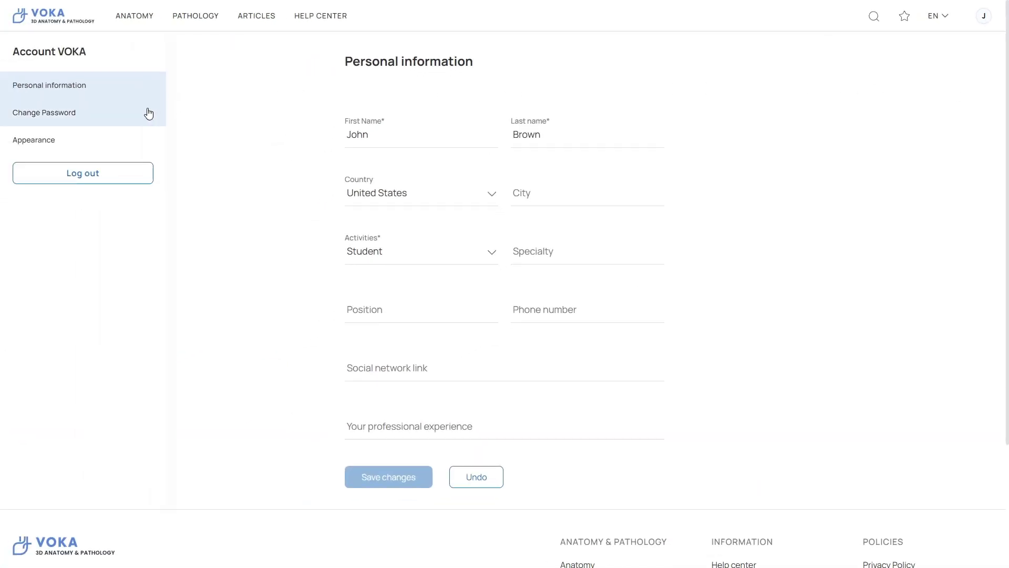
{"action": "left_click", "coordinate": [149, 114]}
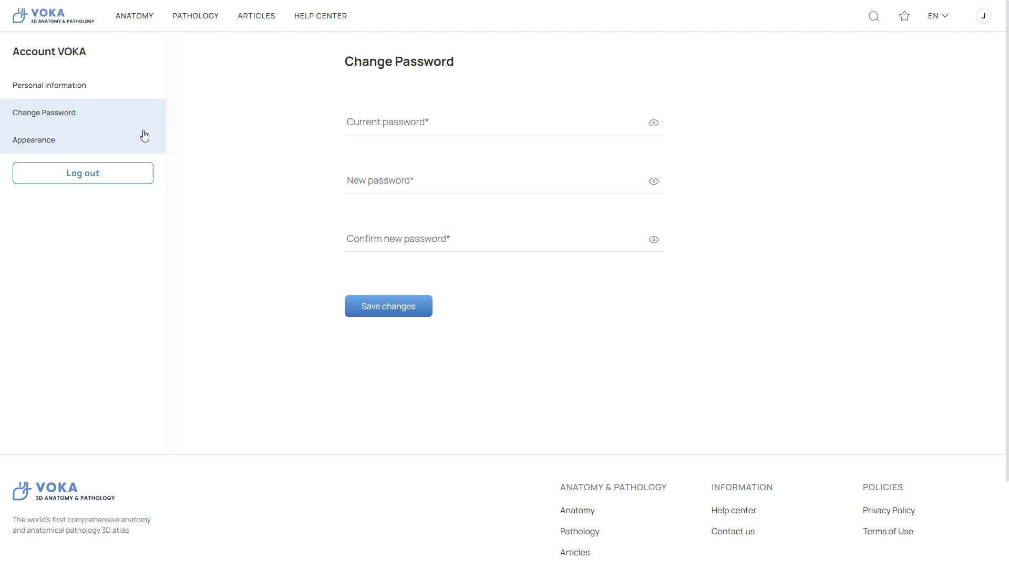
{"action": "left_click", "coordinate": [143, 138]}
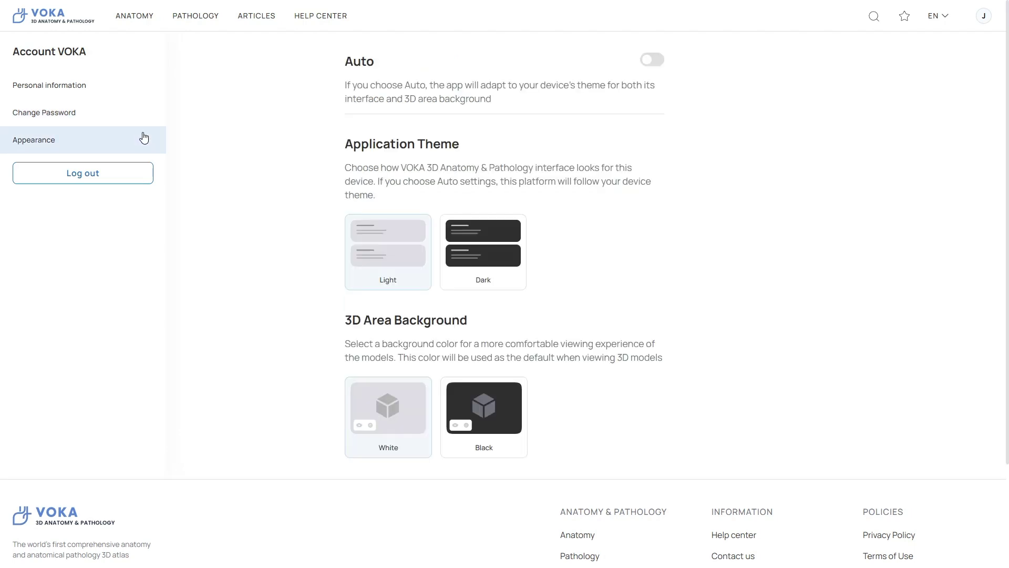
{"action": "left_click", "coordinate": [485, 241]}
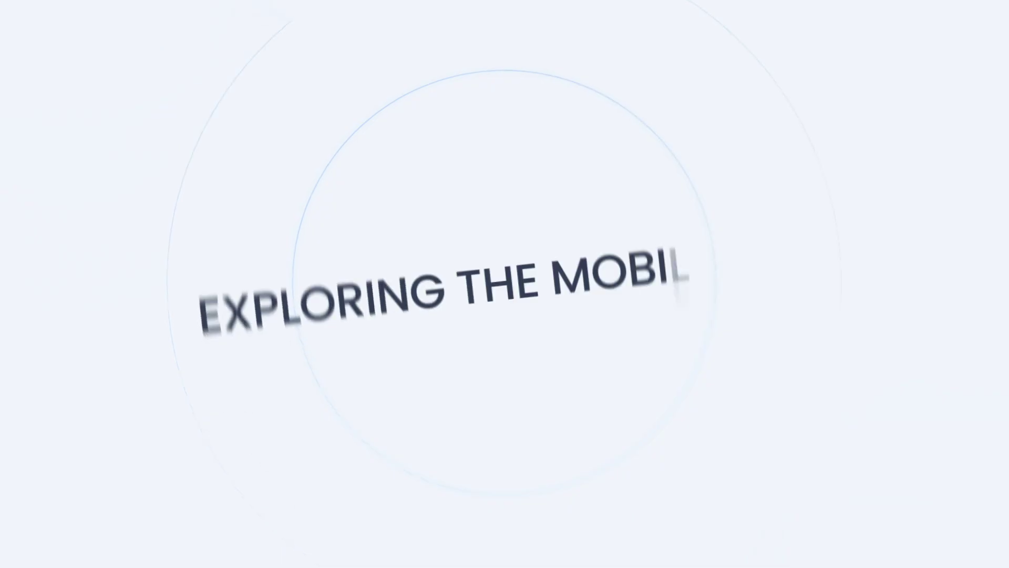